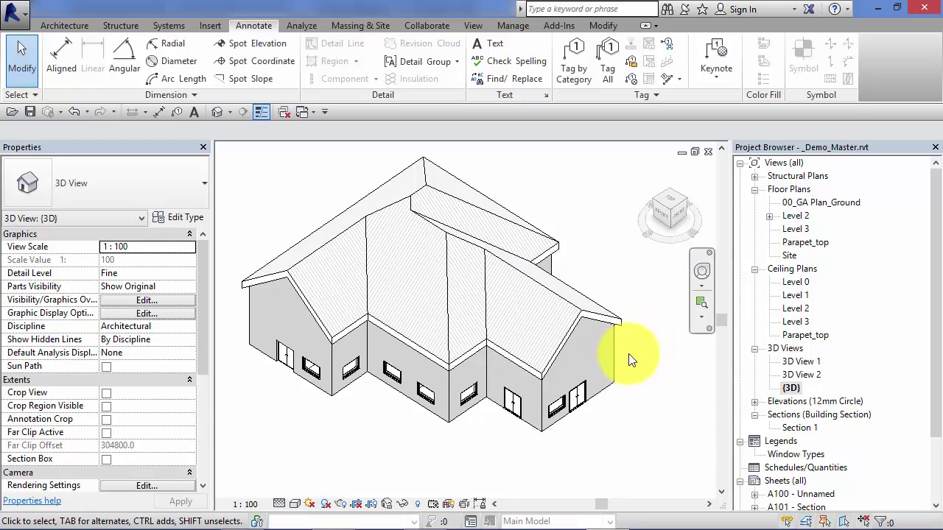
{"action": "middle_click_drag", "start_coordinate": [641, 406], "coordinate": [663, 429]}
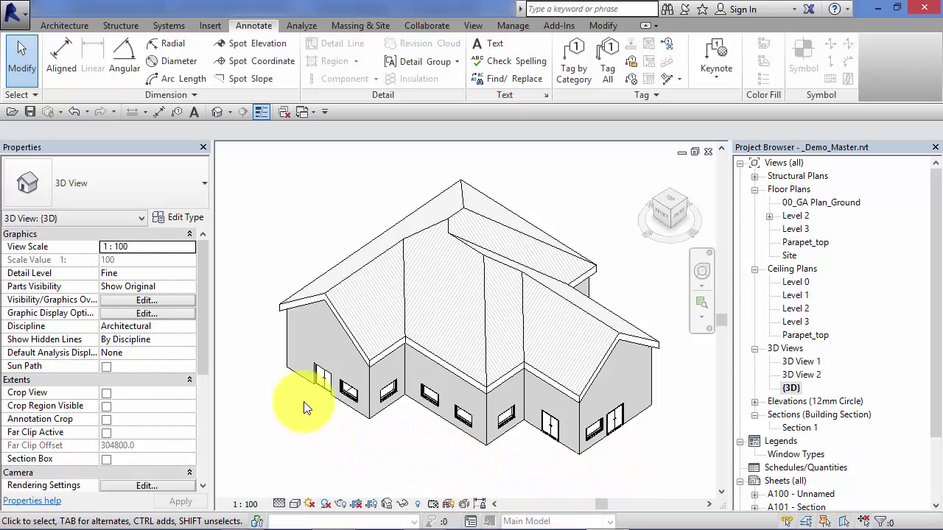
{"action": "middle_click_drag", "start_coordinate": [387, 442], "coordinate": [370, 442]}
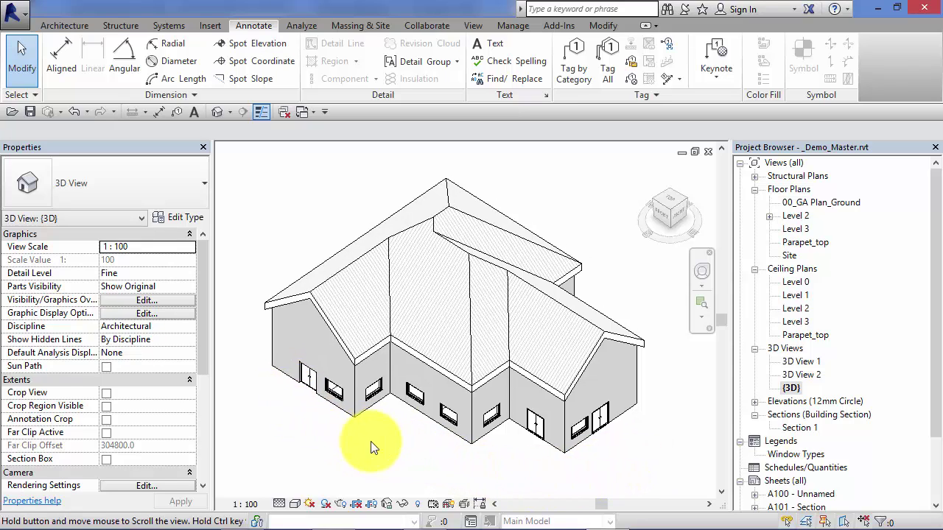
{"action": "left_click", "coordinate": [702, 272]}
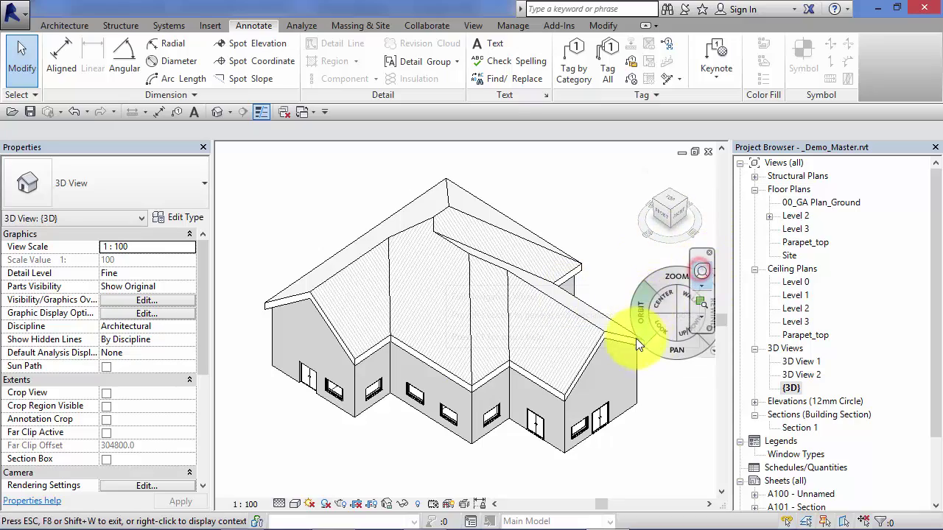
{"action": "mouse_move", "coordinate": [635, 326]}
{"action": "left_mouse_down"}
{"action": "mouse_move", "coordinate": [696, 321]}
{"action": "mouse_move", "coordinate": [690, 259]}
{"action": "mouse_move", "coordinate": [261, 264]}
{"action": "mouse_move", "coordinate": [274, 263]}
{"action": "mouse_move", "coordinate": [248, 288]}
{"action": "mouse_move", "coordinate": [232, 232]}
{"action": "mouse_move", "coordinate": [690, 221]}
{"action": "mouse_move", "coordinate": [617, 263]}
{"action": "mouse_move", "coordinate": [621, 319]}
{"action": "mouse_move", "coordinate": [636, 332]}
{"action": "mouse_move", "coordinate": [648, 324]}
{"action": "left_mouse_up"}
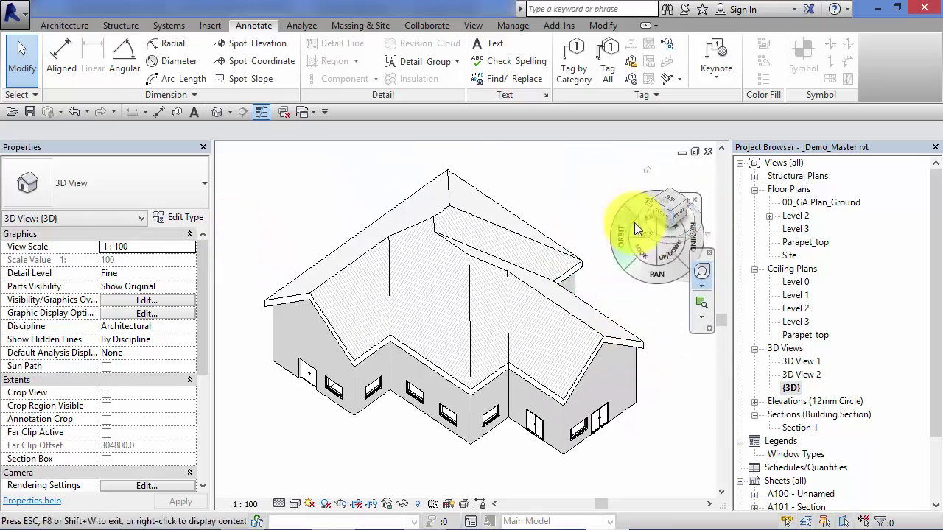
{"action": "left_click", "coordinate": [626, 186]}
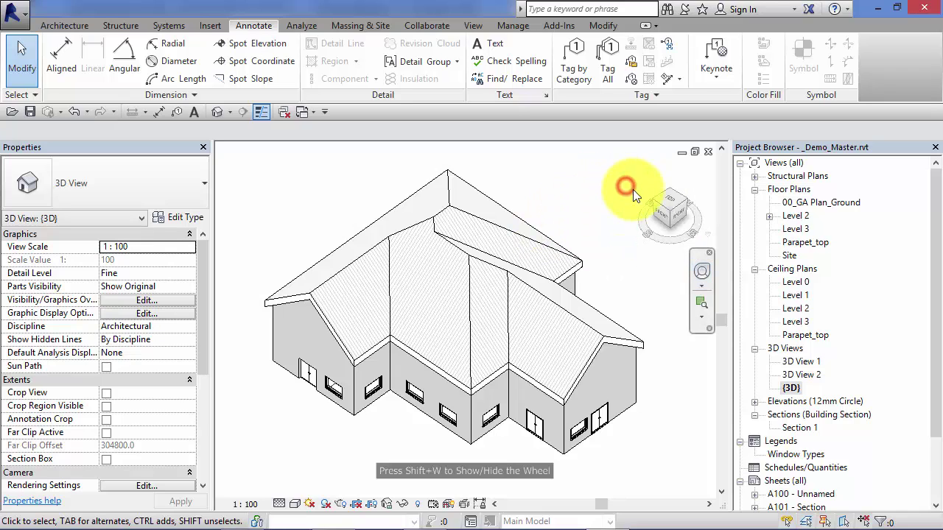
- Open the 00_GA Plan_Ground floor plan and examine where the section line cuts through the building
{"action": "double_click", "coordinate": [841, 203]}
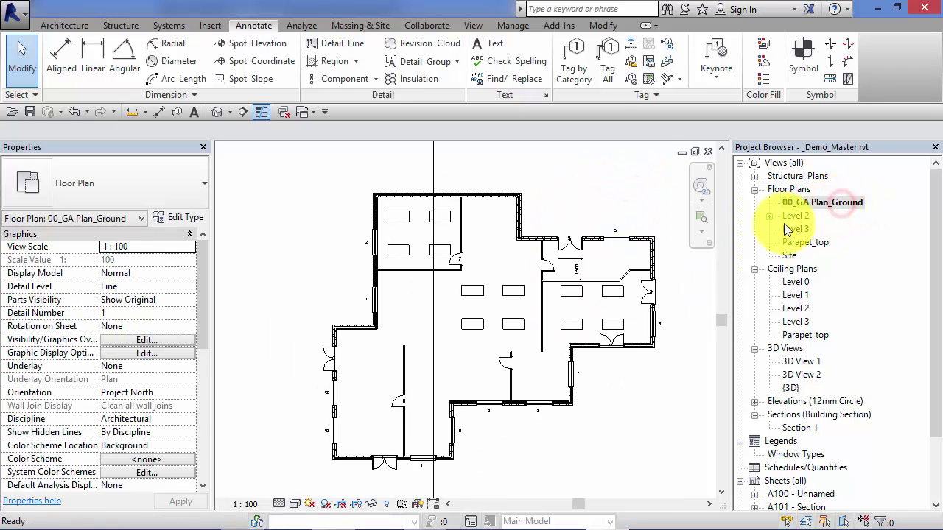
{"action": "middle_click_drag", "start_coordinate": [546, 439], "coordinate": [527, 434]}
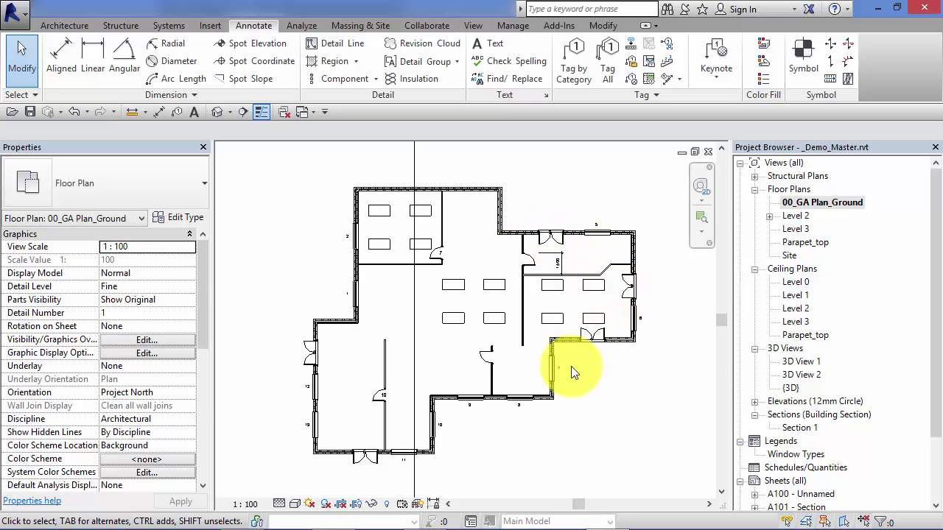
{"action": "scroll", "coordinate": [492, 464], "scroll_direction": "down", "scroll_amount": 2}
{"action": "middle_click_drag", "start_coordinate": [495, 468], "coordinate": [509, 463]}
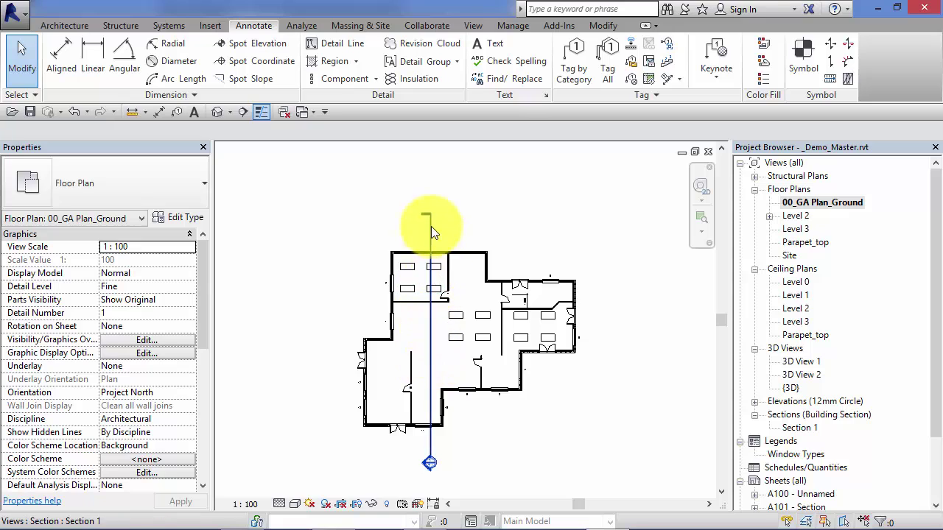
{"action": "scroll", "coordinate": [441, 446], "scroll_direction": "up", "scroll_amount": 2}
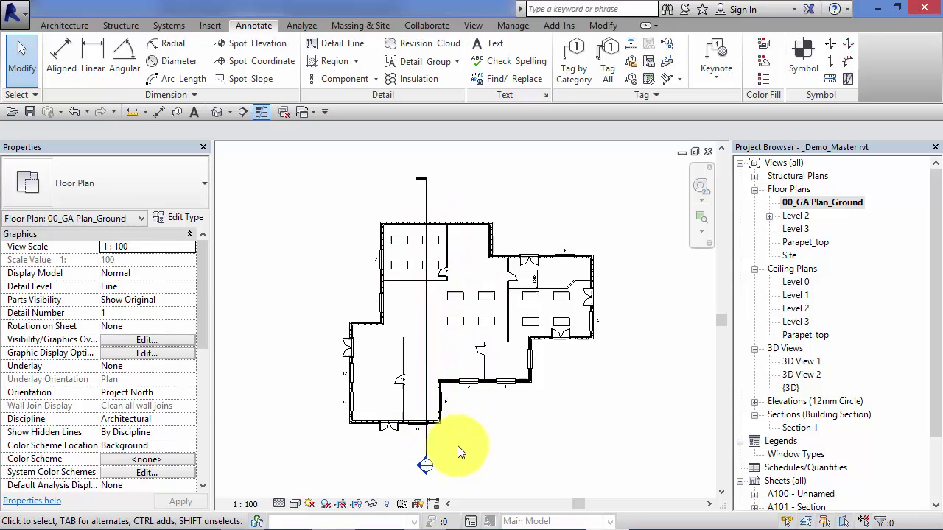
{"action": "middle_click_drag", "start_coordinate": [449, 441], "coordinate": [471, 444]}
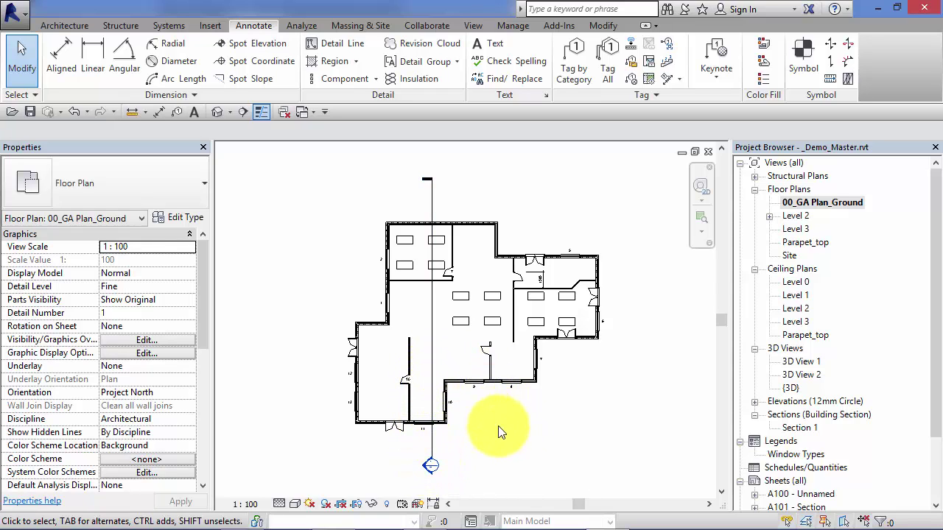
- Open the Section 1 view and focus on the eaves where the pitched roof meets the exterior wall
{"action": "double_click", "coordinate": [801, 428]}
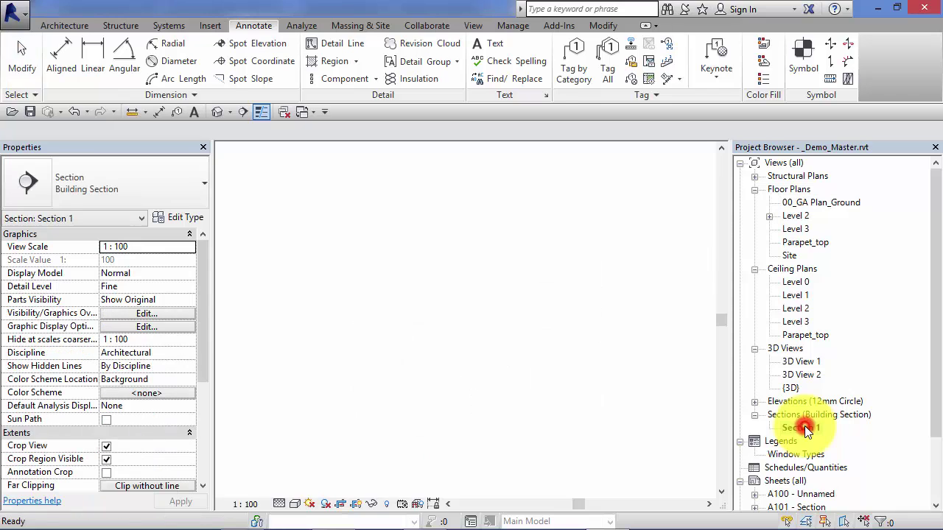
{"action": "scroll", "coordinate": [637, 420], "scroll_direction": "down", "scroll_amount": 5}
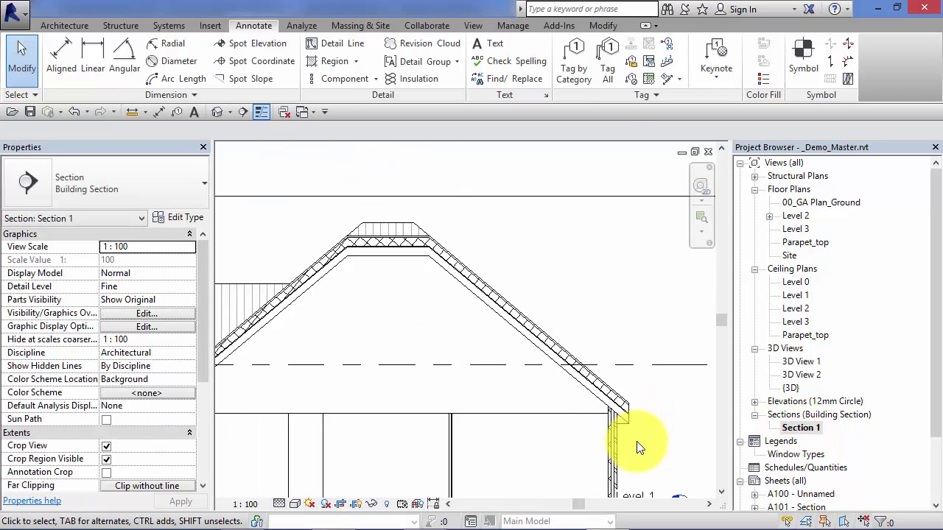
{"action": "middle_click_drag", "start_coordinate": [624, 434], "coordinate": [620, 263]}
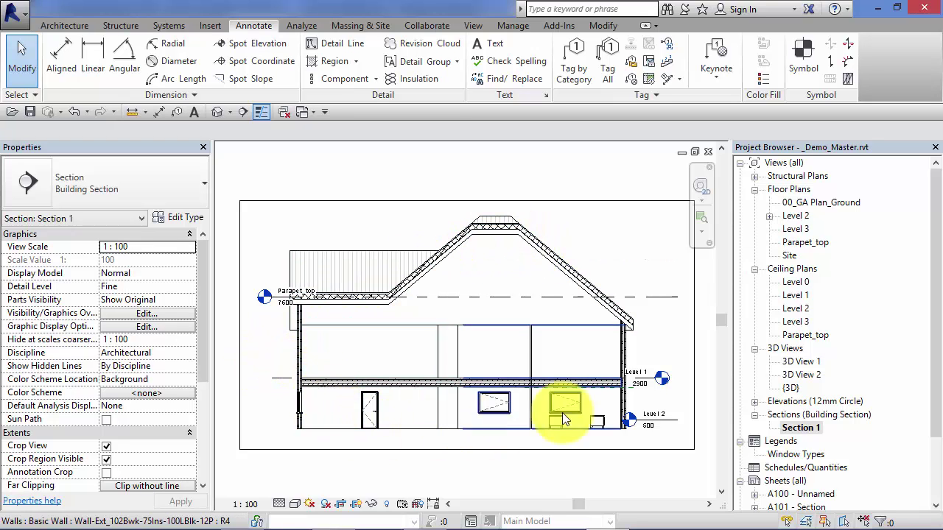
{"action": "scroll", "coordinate": [667, 379], "scroll_direction": "up", "scroll_amount": 3}
{"action": "scroll", "coordinate": [611, 327], "scroll_direction": "up", "scroll_amount": 1}
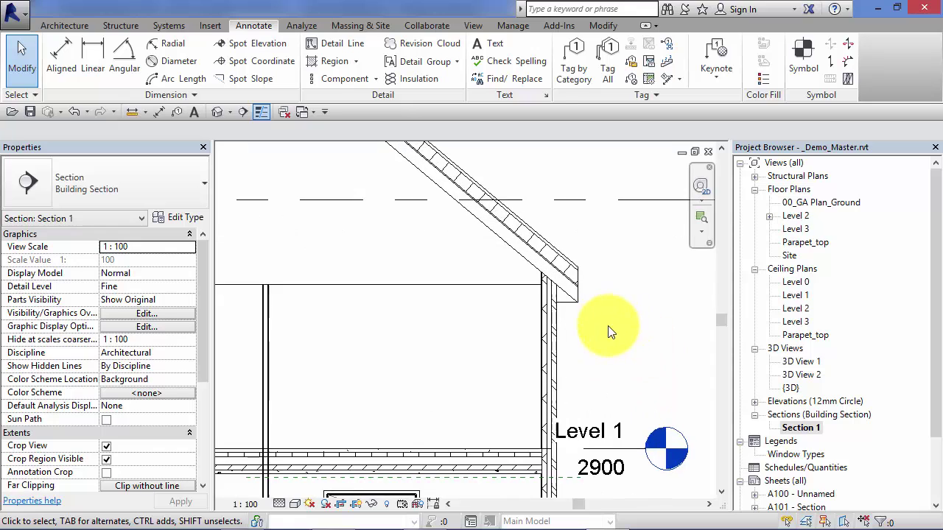
{"action": "scroll", "coordinate": [609, 302], "scroll_direction": "up", "scroll_amount": 2}
{"action": "middle_click_drag", "start_coordinate": [614, 307], "coordinate": [603, 362]}
{"action": "scroll", "coordinate": [604, 358], "scroll_direction": "up", "scroll_amount": 1}
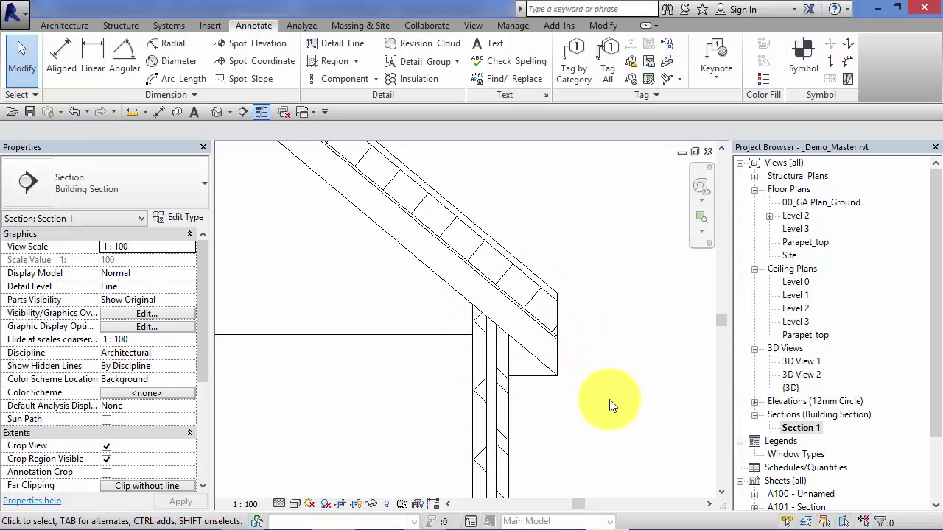
- Examine the eaves junction in the section, including the roof build-up, the overhang and the layers at the top of the exterior wall
{"action": "middle_click_drag", "start_coordinate": [625, 407], "coordinate": [629, 392]}
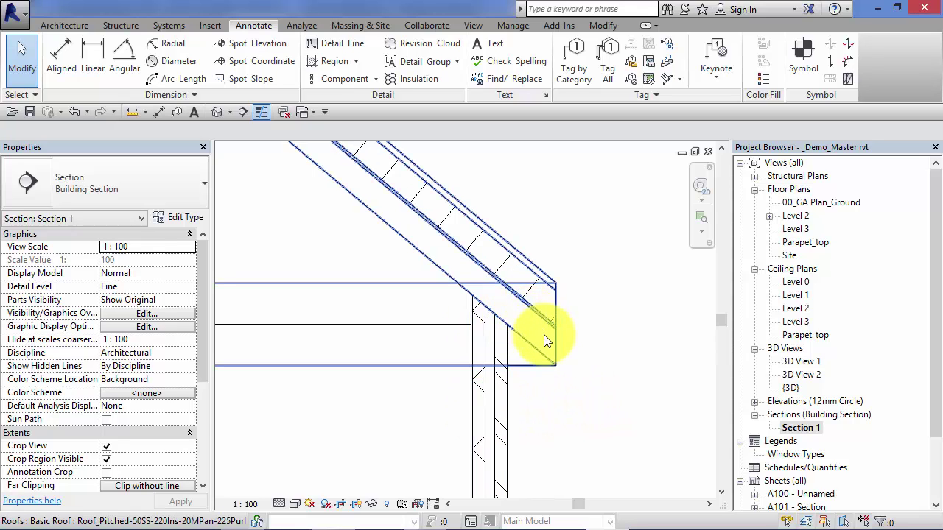
{"action": "middle_click_drag", "start_coordinate": [590, 428], "coordinate": [580, 429]}
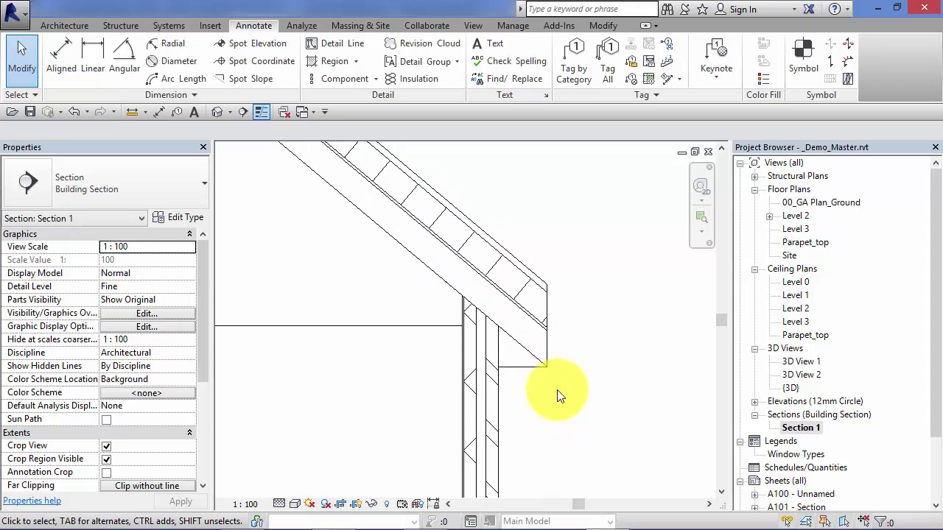
{"action": "scroll", "coordinate": [574, 389], "scroll_direction": "up", "scroll_amount": 1}
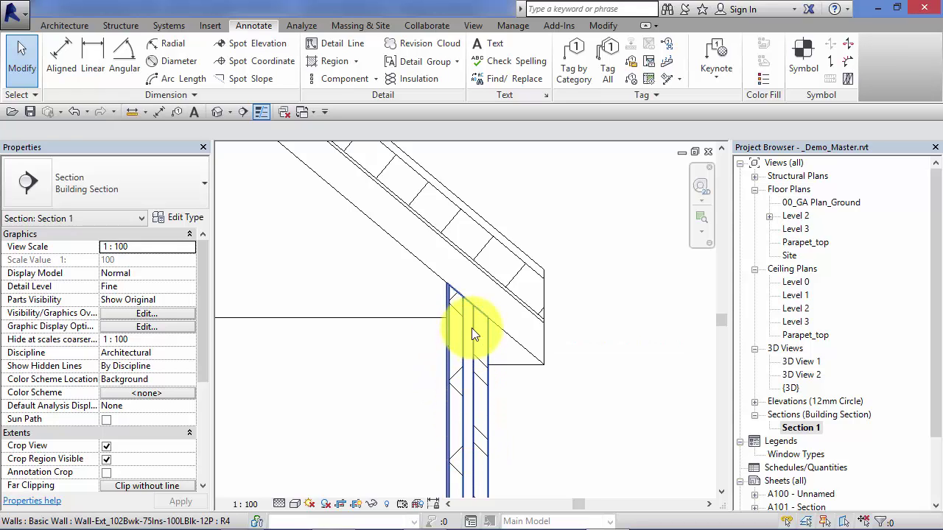
{"action": "scroll", "coordinate": [572, 320], "scroll_direction": "down", "scroll_amount": 2}
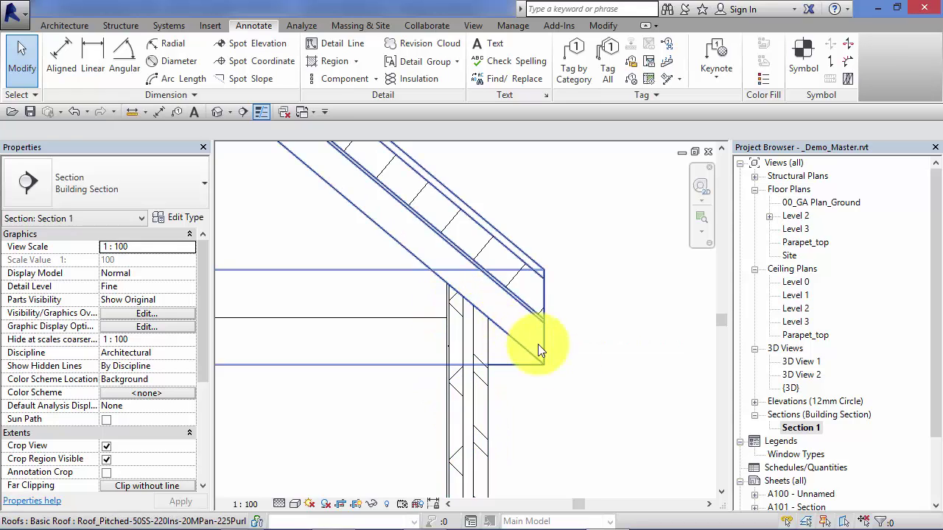
{"action": "scroll", "coordinate": [606, 395], "scroll_direction": "up", "scroll_amount": 1}
{"action": "middle_click_drag", "start_coordinate": [600, 418], "coordinate": [550, 453]}
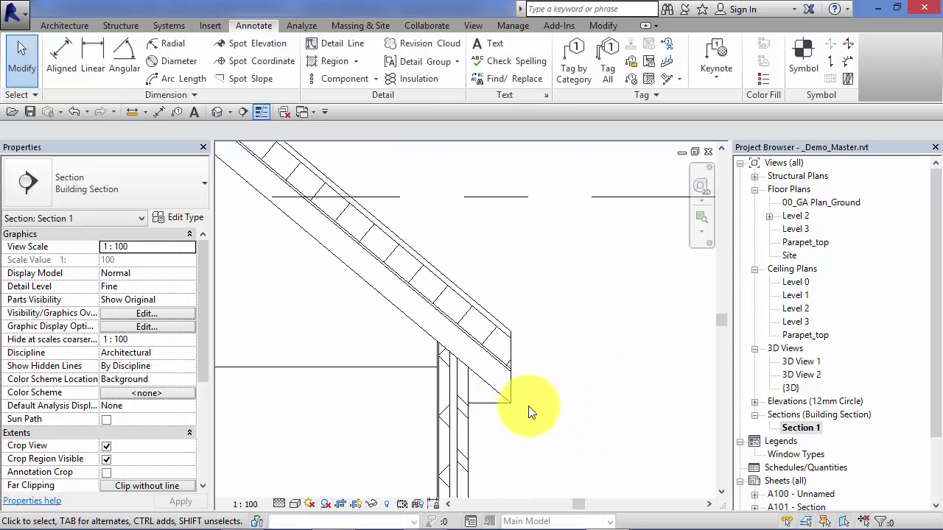
{"action": "middle_click_drag", "start_coordinate": [594, 428], "coordinate": [625, 378]}
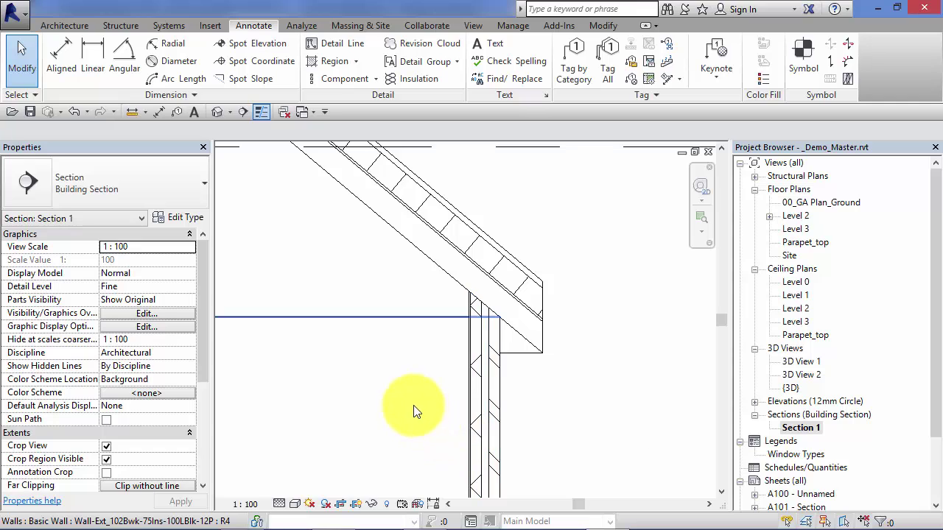
{"action": "scroll", "coordinate": [445, 404], "scroll_direction": "up", "scroll_amount": 1}
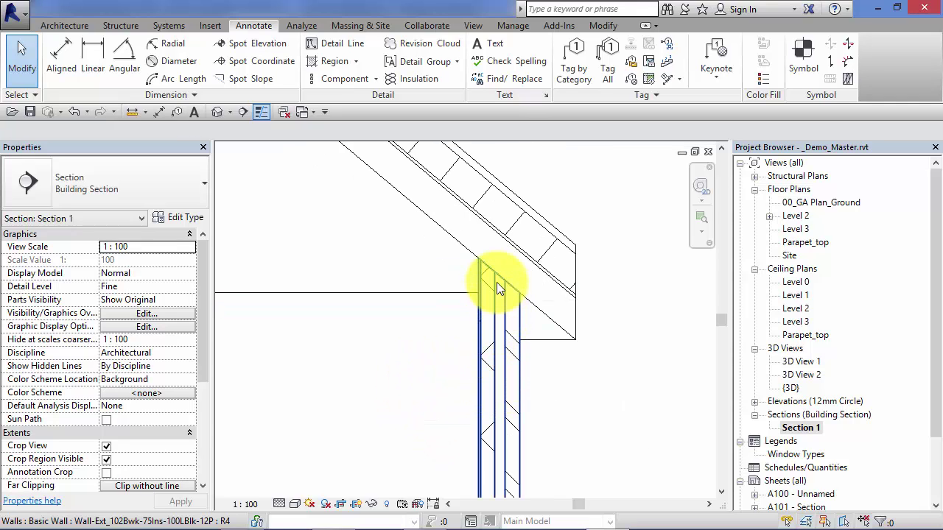
{"action": "middle_click_drag", "start_coordinate": [630, 324], "coordinate": [623, 344]}
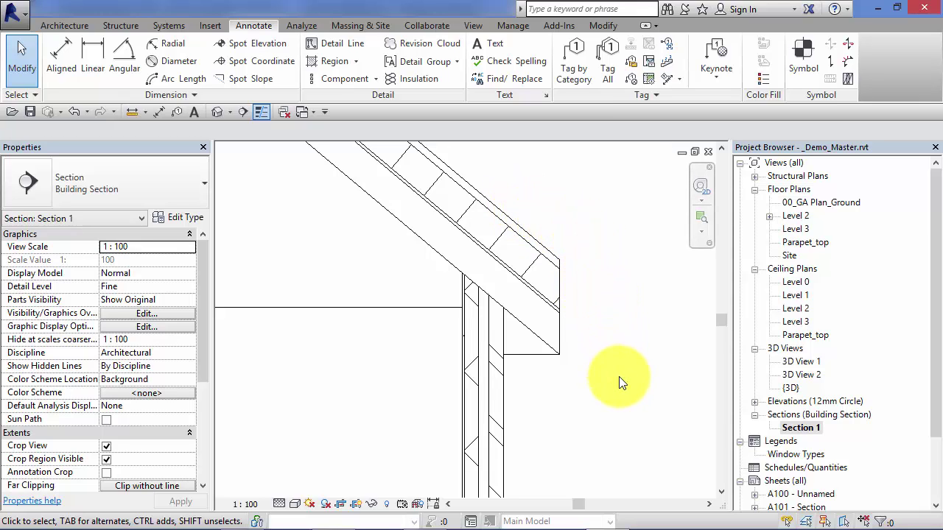
{"action": "middle_click_drag", "start_coordinate": [623, 390], "coordinate": [619, 394]}
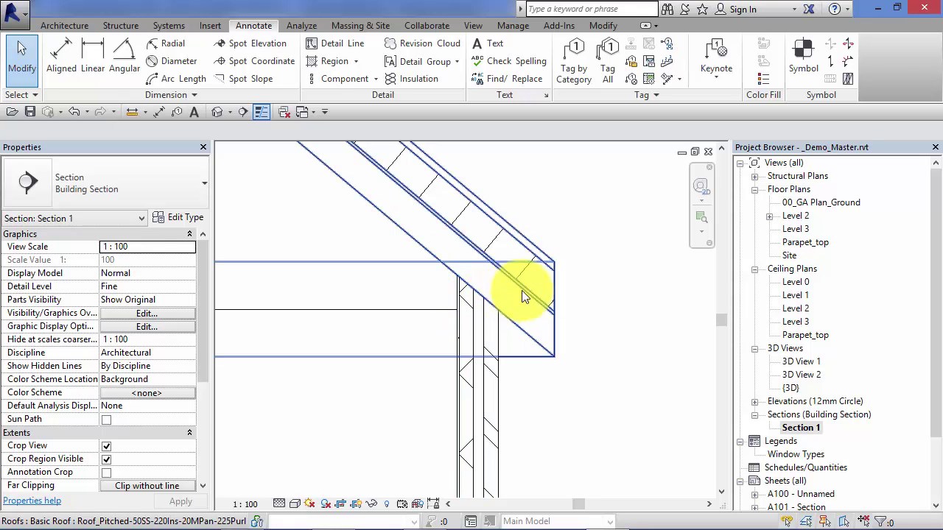
{"action": "middle_click_drag", "start_coordinate": [610, 399], "coordinate": [626, 416]}
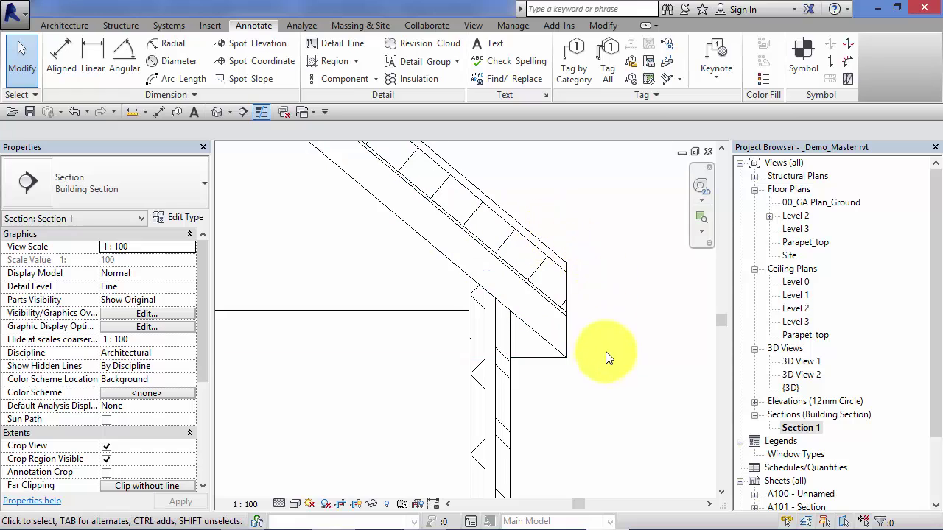
{"action": "middle_click_drag", "start_coordinate": [616, 373], "coordinate": [623, 371]}
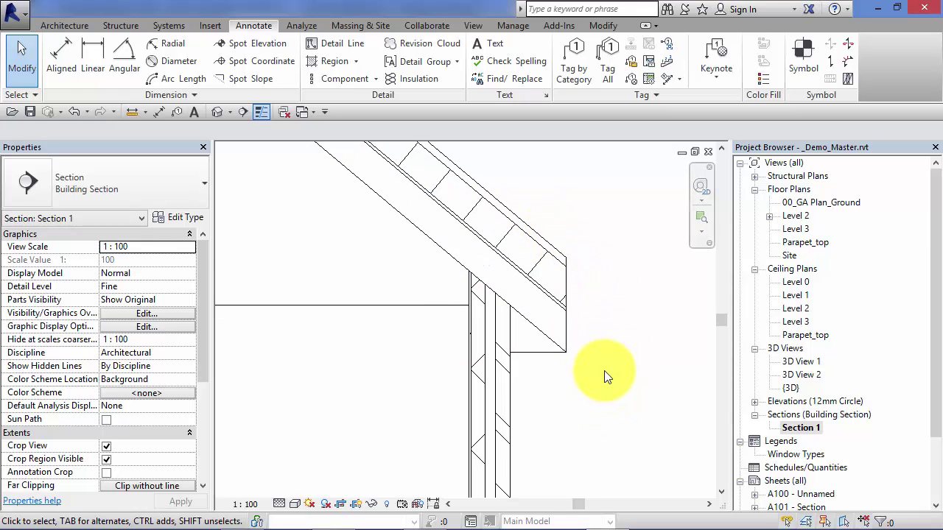
{"action": "scroll", "coordinate": [605, 377], "scroll_direction": "down", "scroll_amount": 2}
{"action": "middle_click_drag", "start_coordinate": [611, 400], "coordinate": [557, 360]}
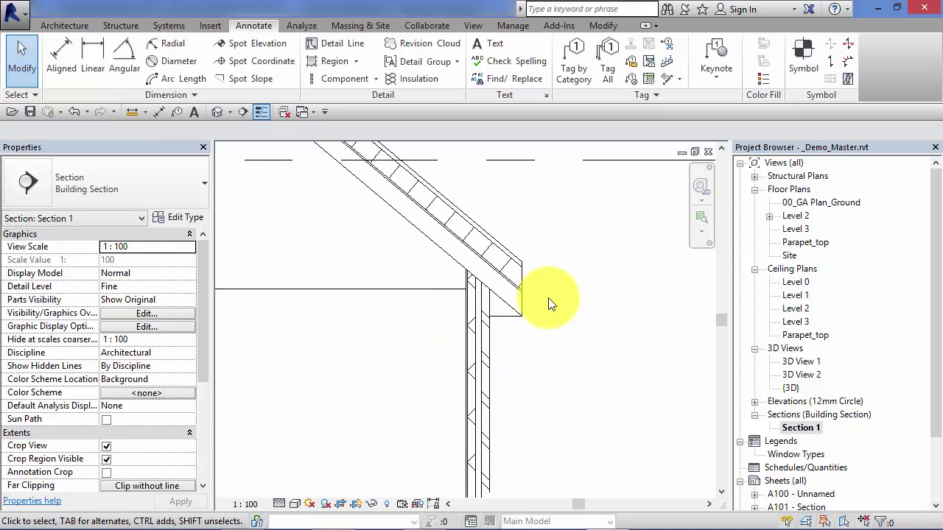
{"action": "scroll", "coordinate": [557, 326], "scroll_direction": "up", "scroll_amount": 2}
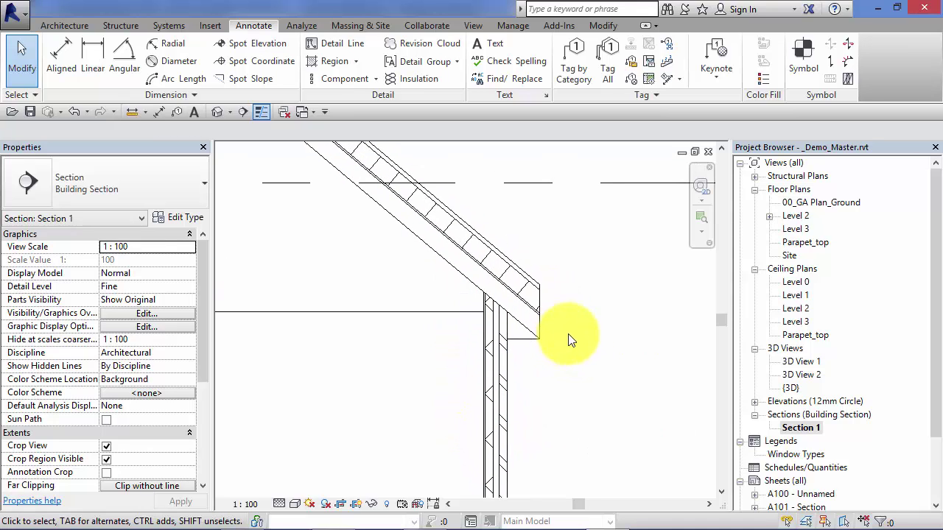
{"action": "scroll", "coordinate": [566, 335], "scroll_direction": "up", "scroll_amount": 1}
{"action": "scroll", "coordinate": [582, 336], "scroll_direction": "up", "scroll_amount": 1}
{"action": "scroll", "coordinate": [593, 345], "scroll_direction": "up", "scroll_amount": 1}
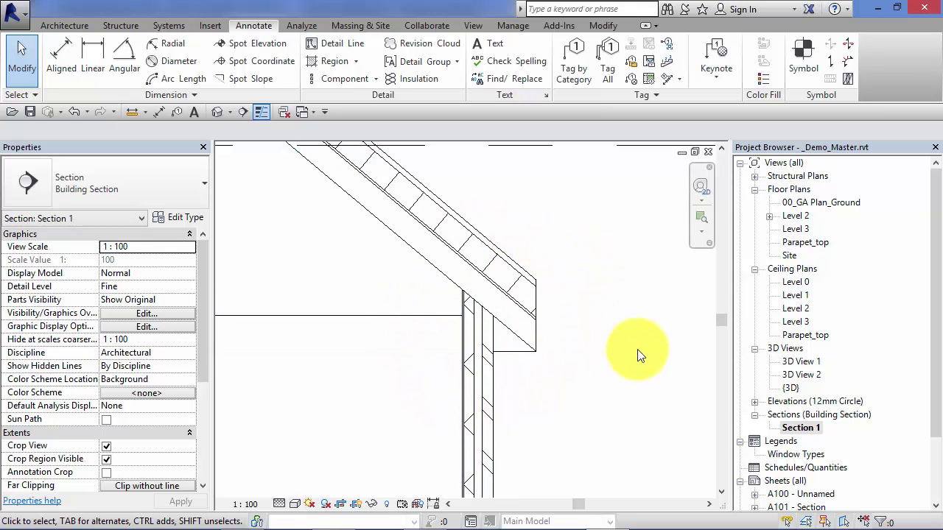
{"action": "middle_click_drag", "start_coordinate": [596, 383], "coordinate": [595, 341]}
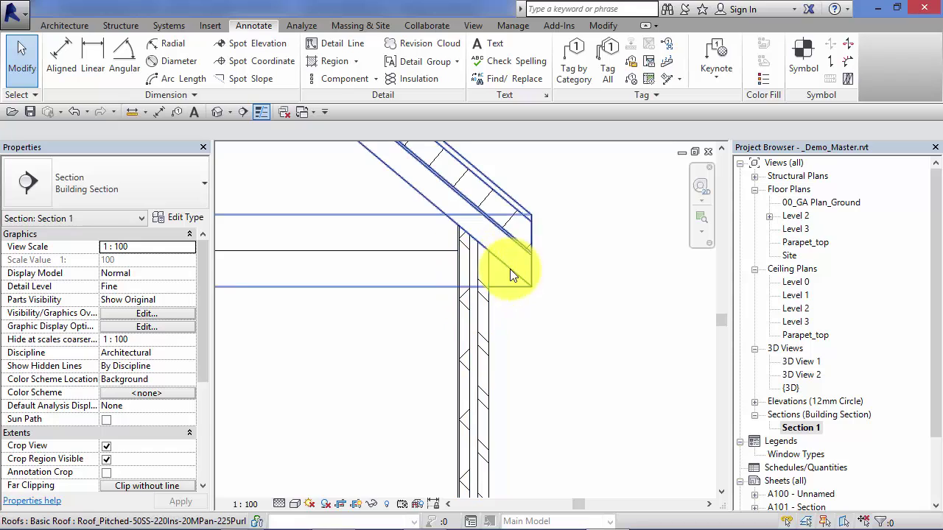
{"action": "middle_click_drag", "start_coordinate": [652, 361], "coordinate": [659, 369]}
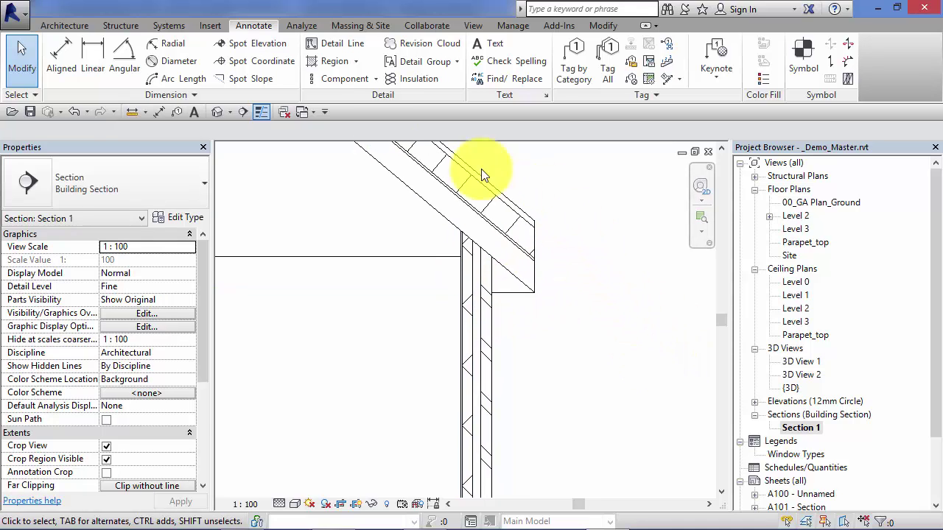
- Place a Blockwork - 100mmTk repeating detail about 1800 mm long up the wall's inner leaf to the eaves, dismissing the save reminder
{"action": "left_click", "coordinate": [254, 28]}
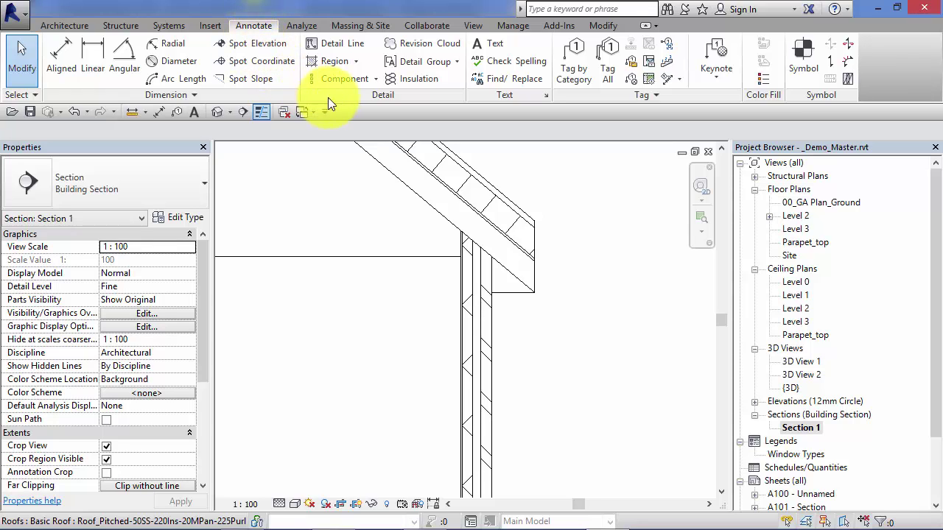
{"action": "left_click", "coordinate": [375, 79]}
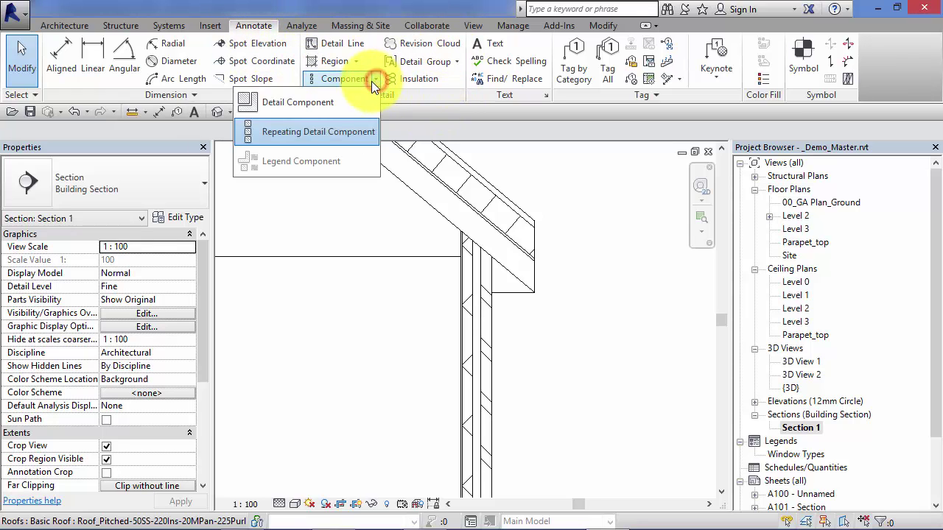
{"action": "left_click", "coordinate": [276, 133]}
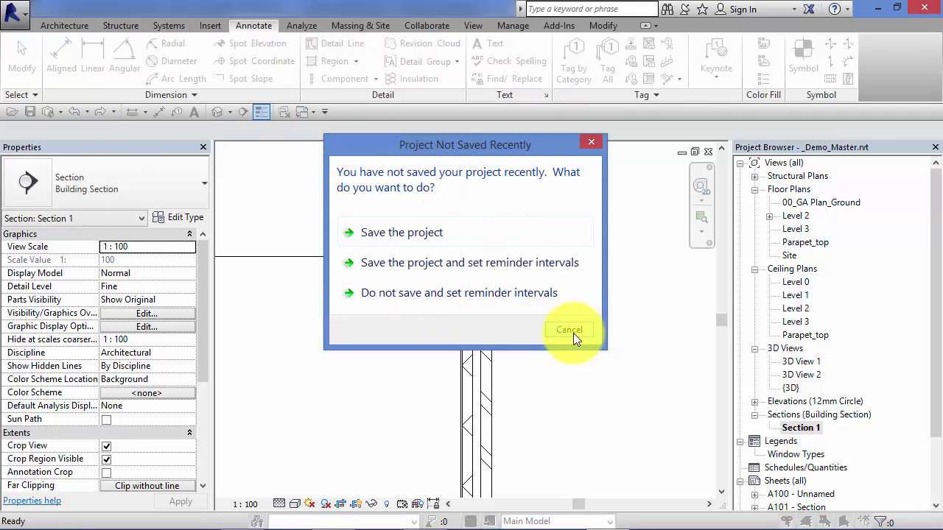
{"action": "left_click", "coordinate": [571, 331]}
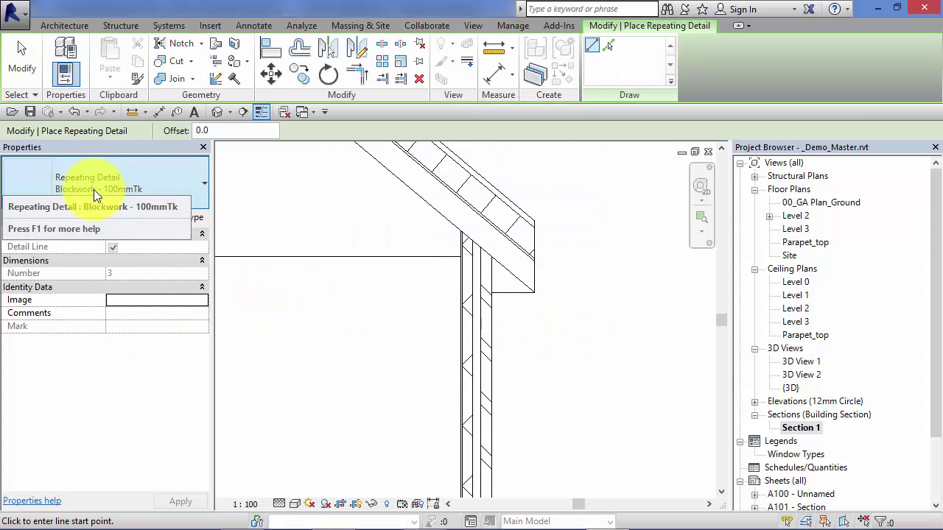
{"action": "scroll", "coordinate": [469, 438], "scroll_direction": "up", "scroll_amount": 2}
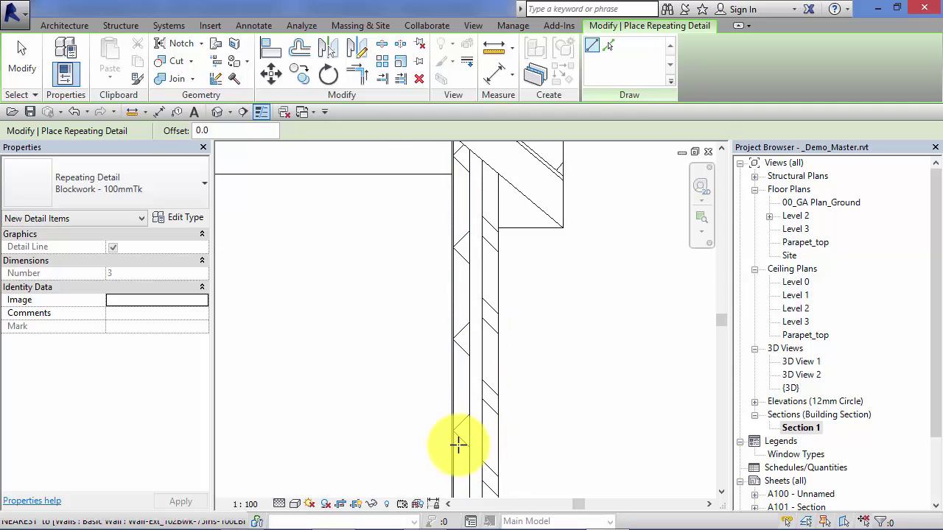
{"action": "left_click", "coordinate": [451, 443]}
{"action": "middle_click_drag", "start_coordinate": [460, 239], "coordinate": [457, 404]}
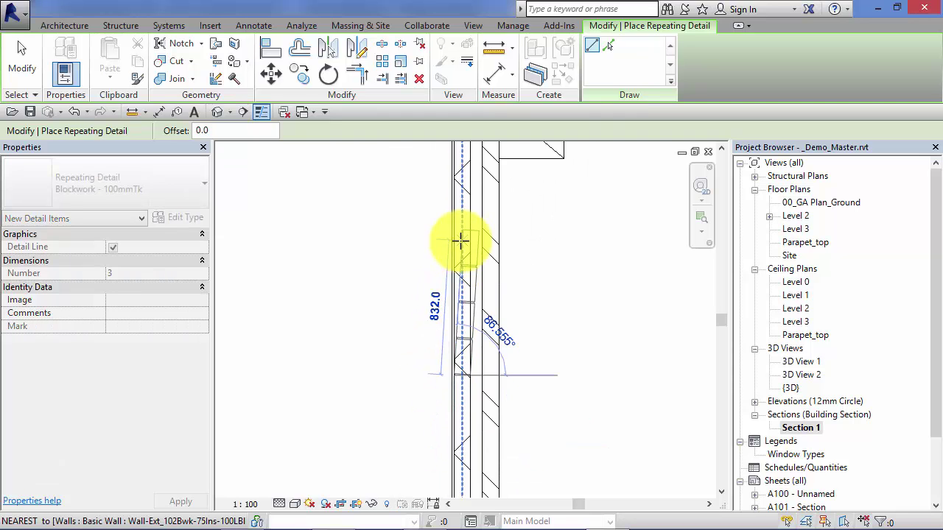
{"action": "scroll", "coordinate": [423, 312], "scroll_direction": "down", "scroll_amount": 2}
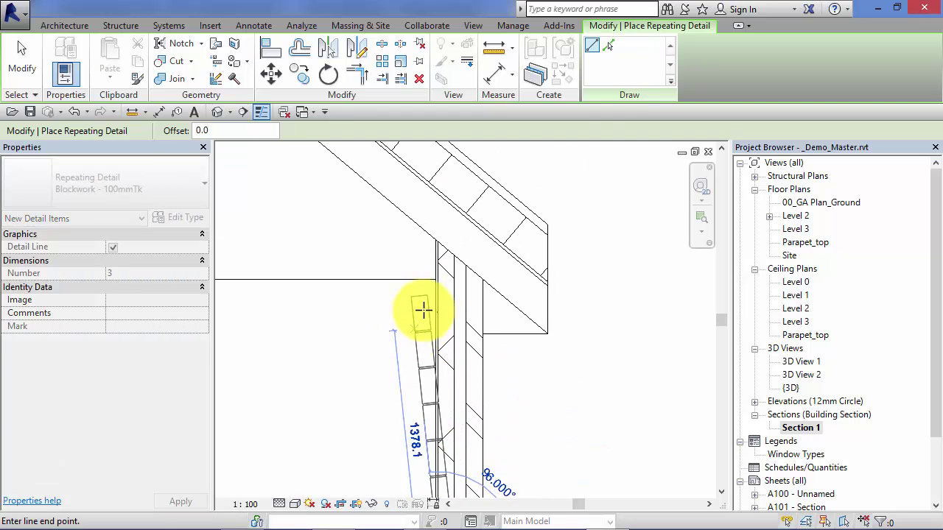
{"action": "left_click", "coordinate": [437, 259]}
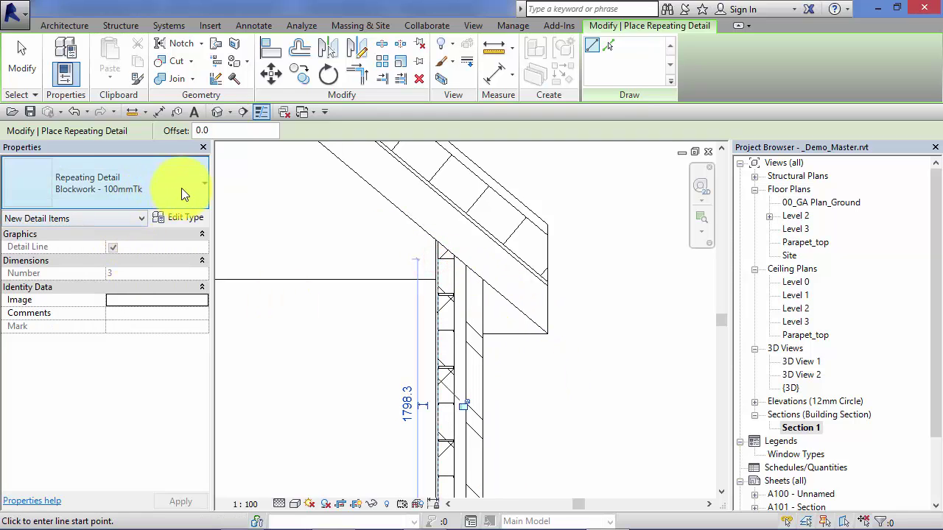
- Place a Brickwork - Section repeating detail about 1645 mm long up the wall's outer leaf to the underside of the roof
{"action": "left_click", "coordinate": [193, 185]}
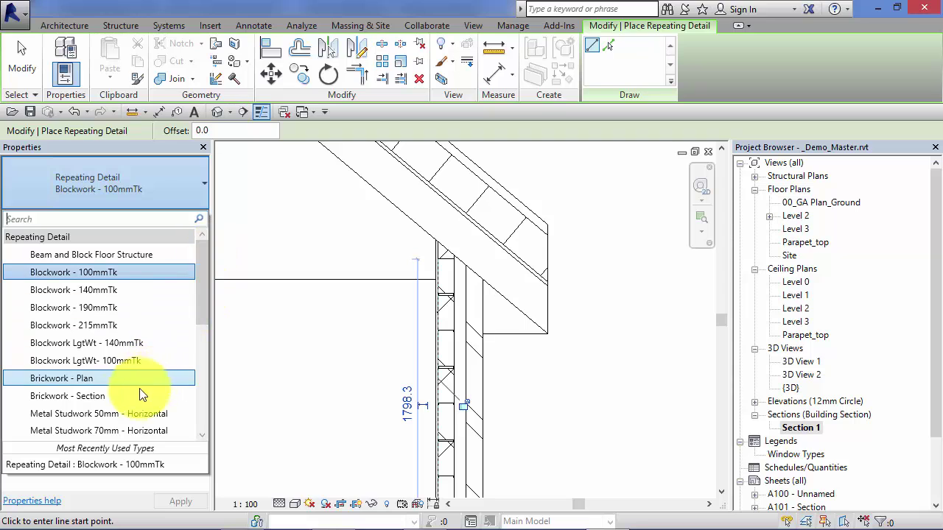
{"action": "left_click", "coordinate": [107, 397]}
{"action": "middle_click_drag", "start_coordinate": [592, 451], "coordinate": [588, 372]}
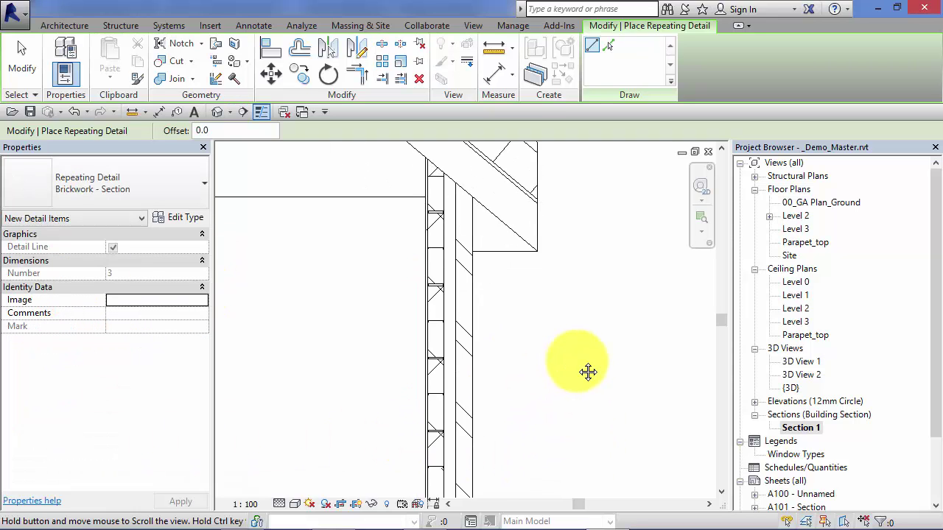
{"action": "middle_click_drag", "start_coordinate": [541, 439], "coordinate": [554, 324]}
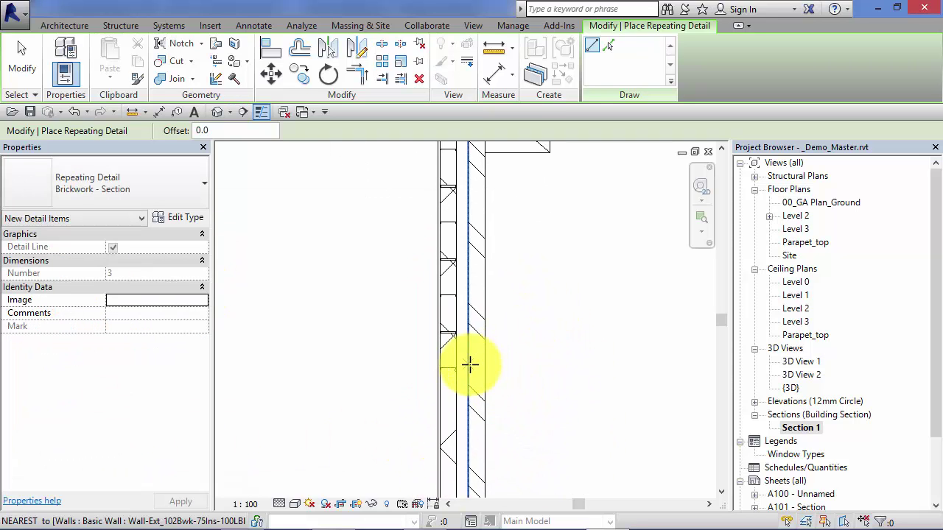
{"action": "left_click", "coordinate": [469, 364]}
{"action": "middle_click_drag", "start_coordinate": [479, 211], "coordinate": [505, 274]}
{"action": "scroll", "coordinate": [428, 343], "scroll_direction": "down", "scroll_amount": 2}
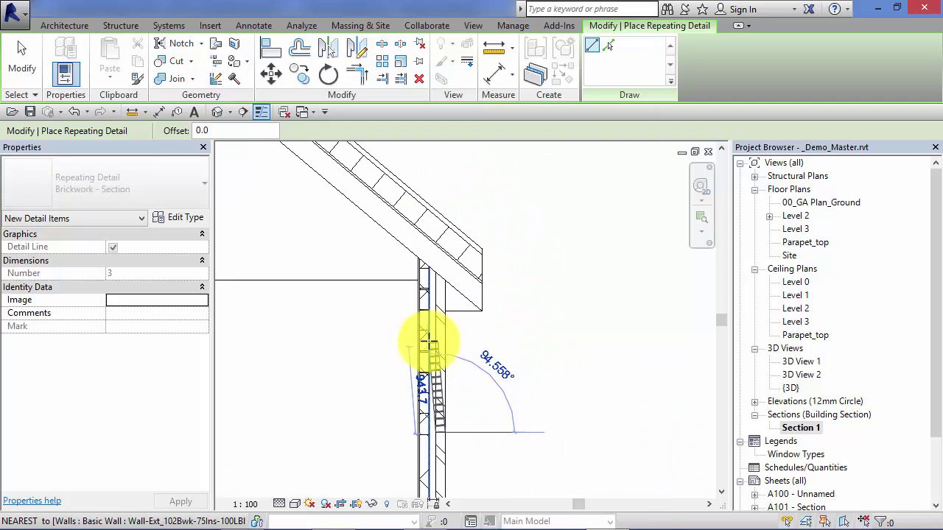
{"action": "scroll", "coordinate": [433, 288], "scroll_direction": "up", "scroll_amount": 2}
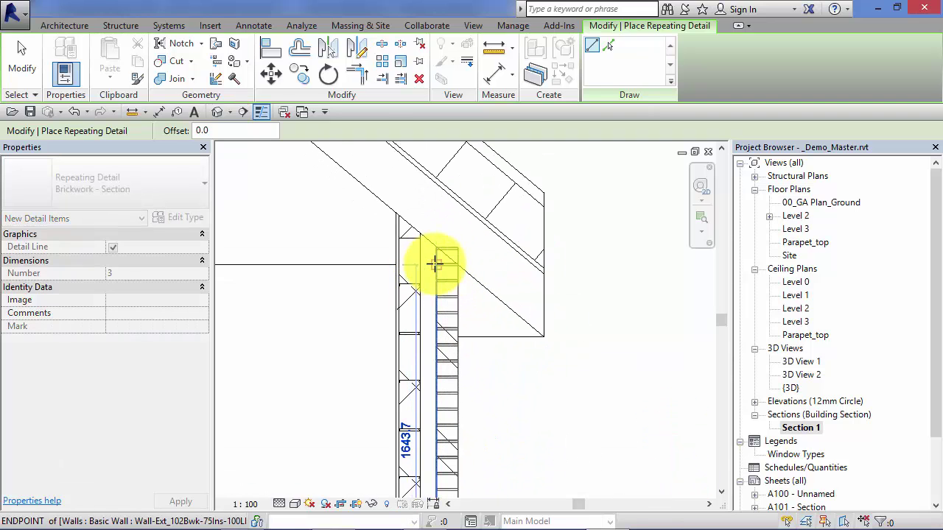
{"action": "left_click", "coordinate": [435, 263]}
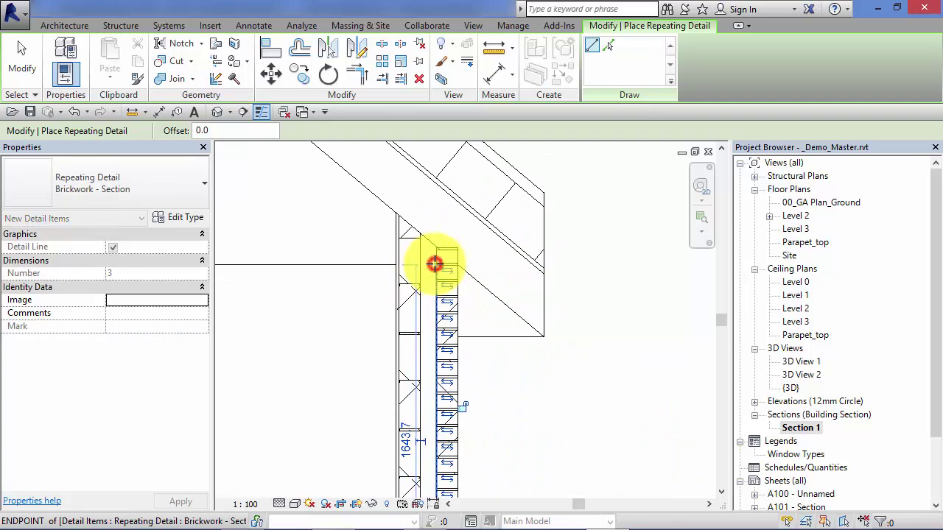
- Place batt insulation 80 mm wide and about 1725 mm long, centred in the wall cavity up to the eaves
{"action": "left_click", "coordinate": [248, 25]}
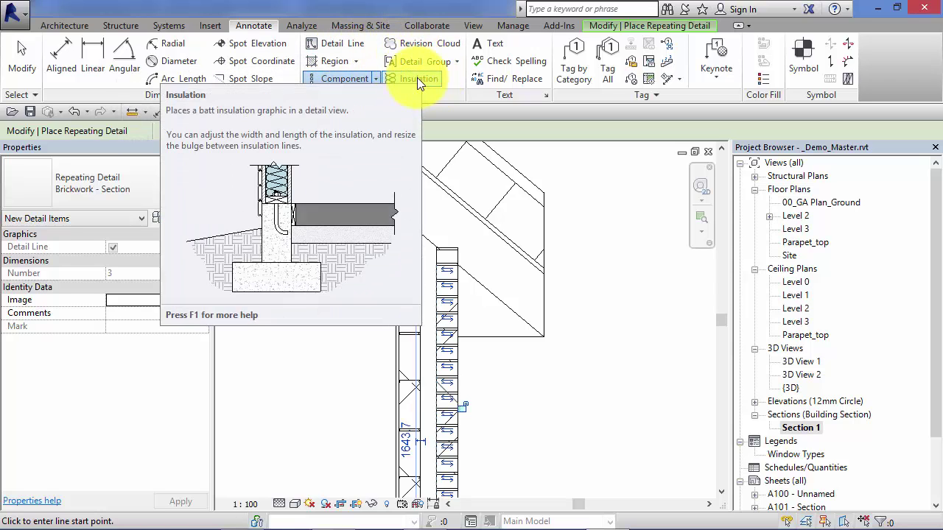
{"action": "left_click", "coordinate": [423, 78]}
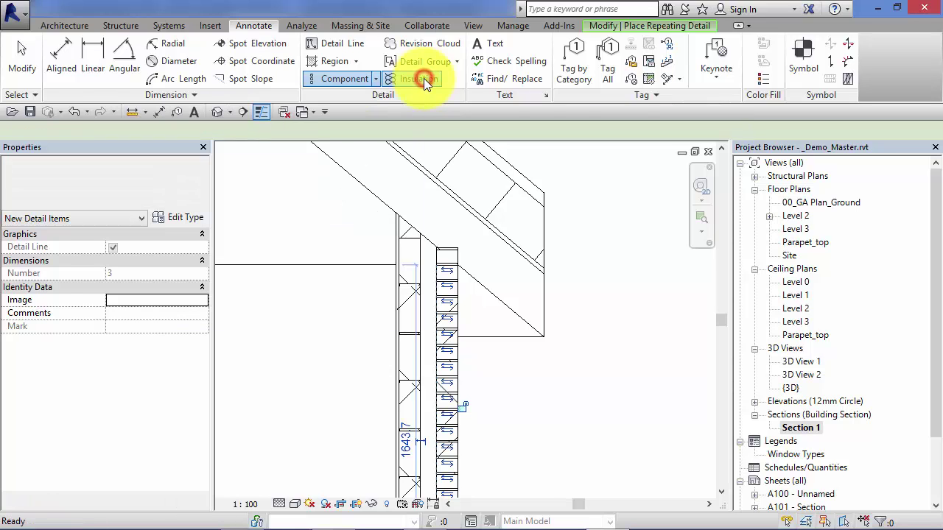
{"action": "scroll", "coordinate": [361, 313], "scroll_direction": "down", "scroll_amount": 5}
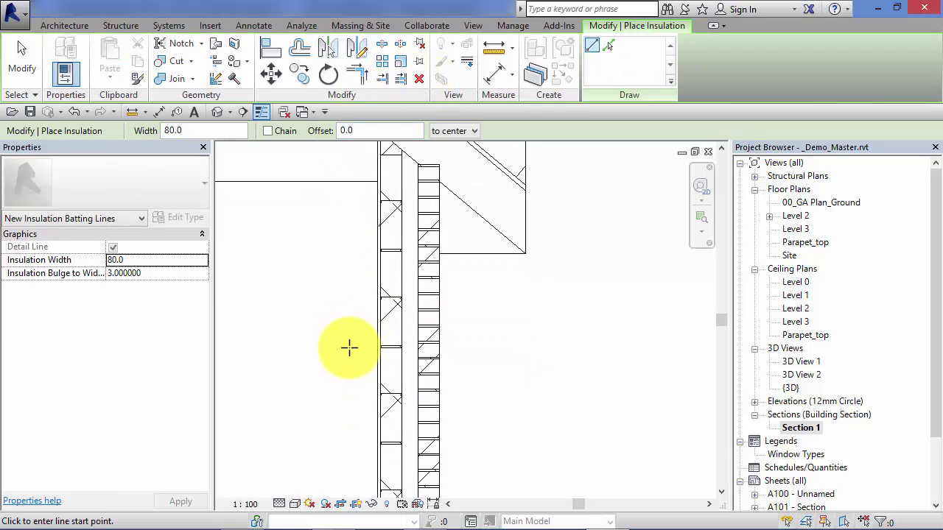
{"action": "scroll", "coordinate": [391, 364], "scroll_direction": "up", "scroll_amount": 3}
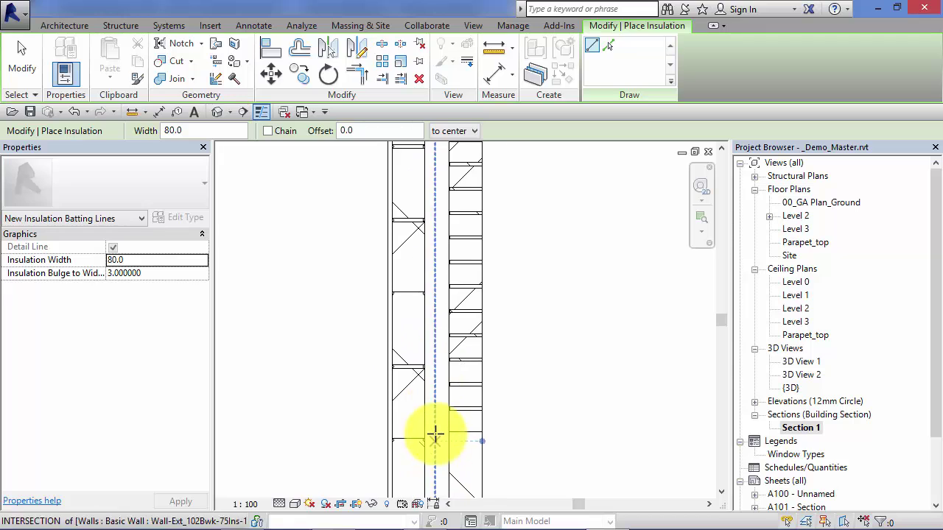
{"action": "left_click", "coordinate": [438, 434]}
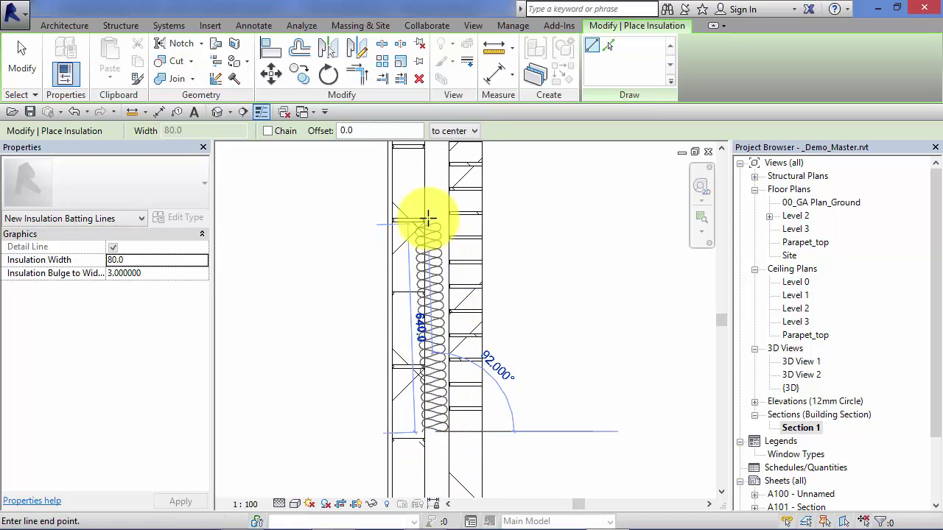
{"action": "middle_click_drag", "start_coordinate": [442, 257], "coordinate": [391, 386]}
{"action": "scroll", "coordinate": [389, 255], "scroll_direction": "down", "scroll_amount": 2}
{"action": "middle_click_drag", "start_coordinate": [389, 255], "coordinate": [400, 320]}
{"action": "scroll", "coordinate": [400, 313], "scroll_direction": "up", "scroll_amount": 2}
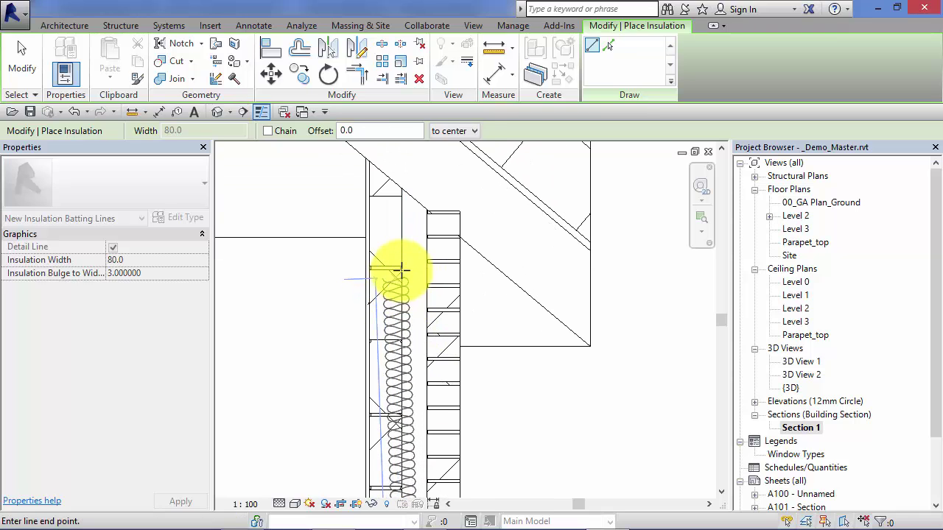
{"action": "left_click", "coordinate": [417, 212]}
{"action": "scroll", "coordinate": [524, 486], "scroll_direction": "down", "scroll_amount": 2}
{"action": "middle_click_drag", "start_coordinate": [581, 449], "coordinate": [567, 379]}
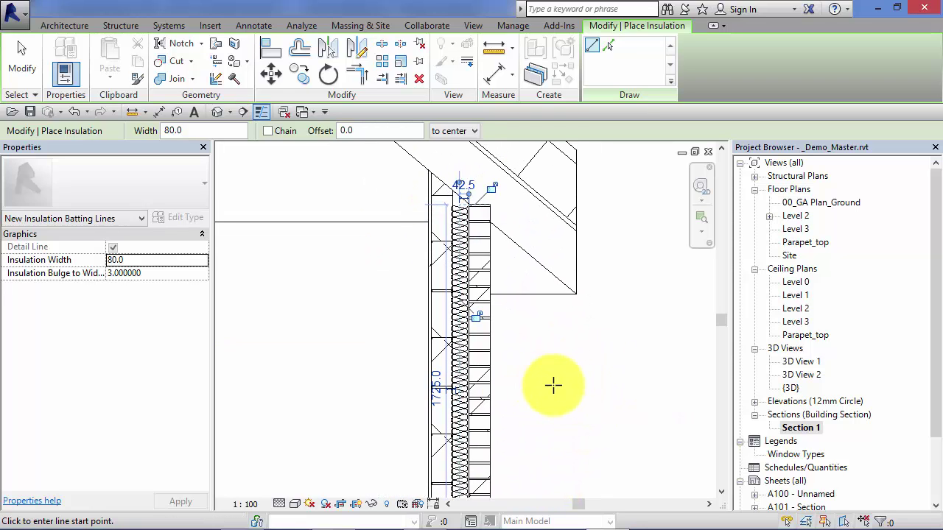
{"action": "middle_click_drag", "start_coordinate": [543, 381], "coordinate": [561, 373]}
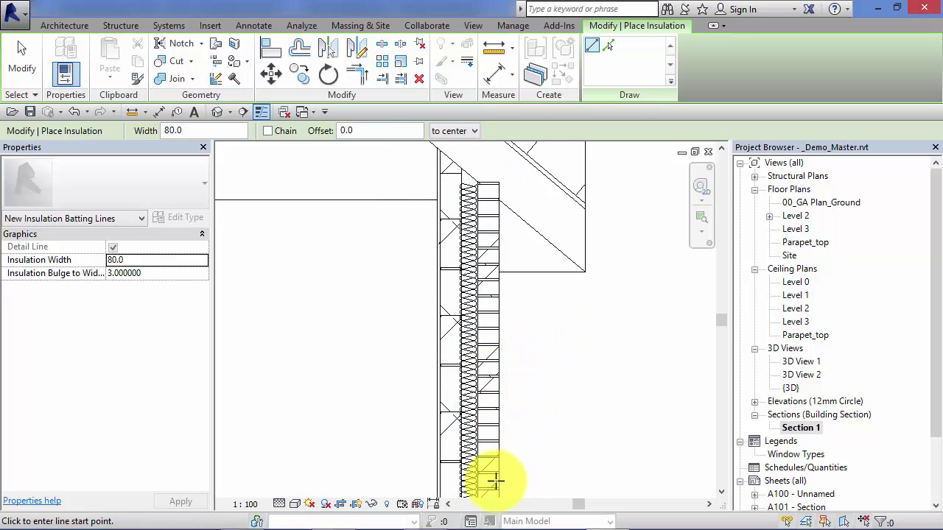
{"action": "middle_click_drag", "start_coordinate": [584, 385], "coordinate": [585, 450]}
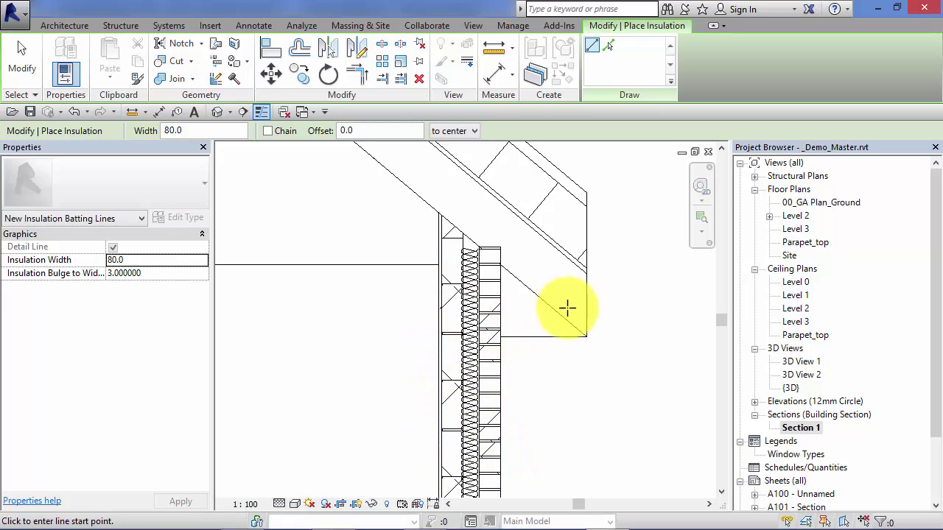
{"action": "middle_click_drag", "start_coordinate": [604, 384], "coordinate": [641, 401]}
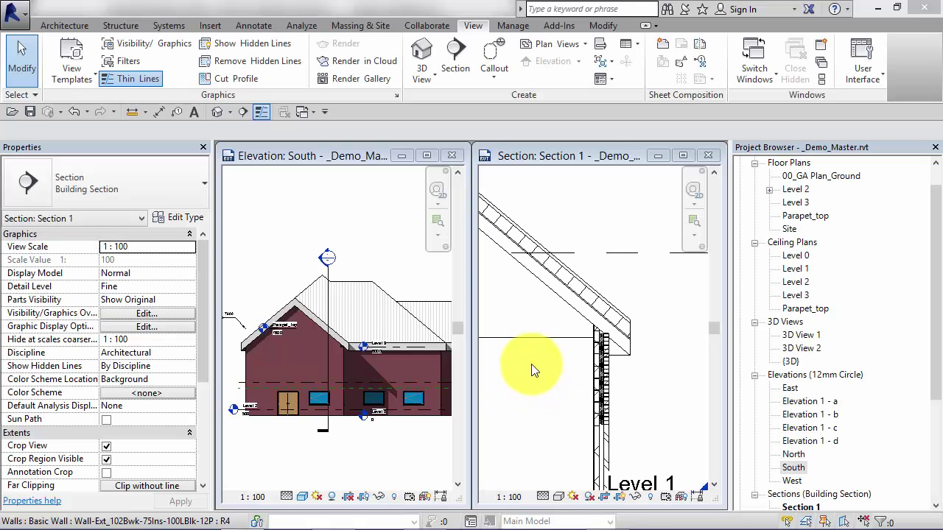
- Select the pitched roof in the South elevation and set its slope to 25°
{"action": "left_click", "coordinate": [364, 225]}
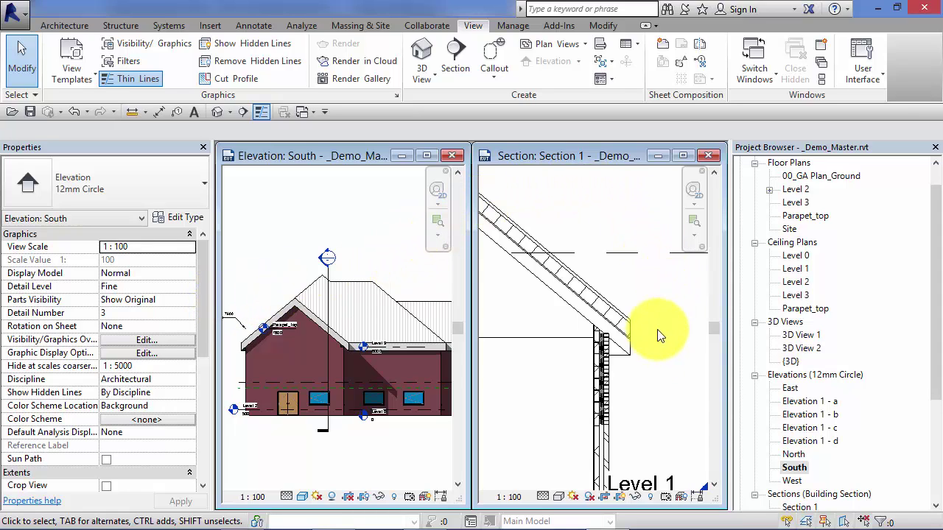
{"action": "left_click", "coordinate": [651, 420]}
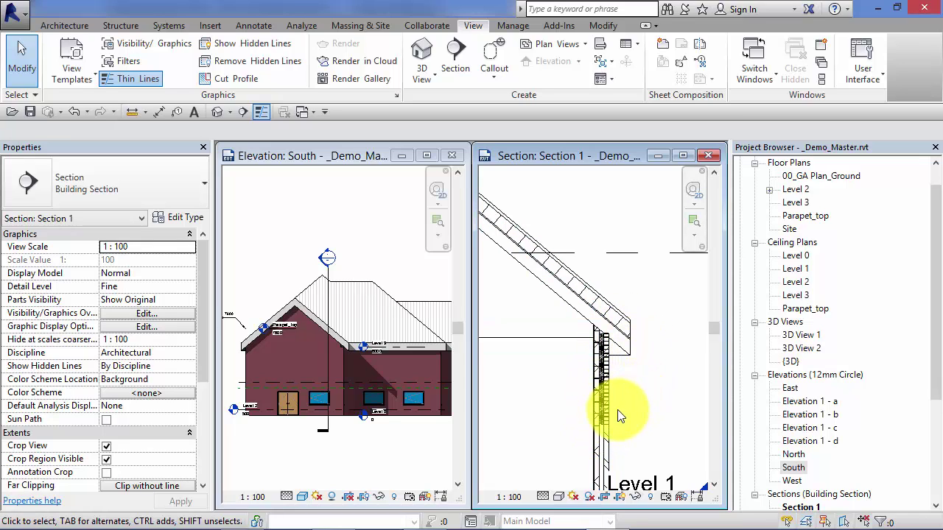
{"action": "left_click", "coordinate": [366, 294]}
{"action": "left_click", "coordinate": [361, 289]}
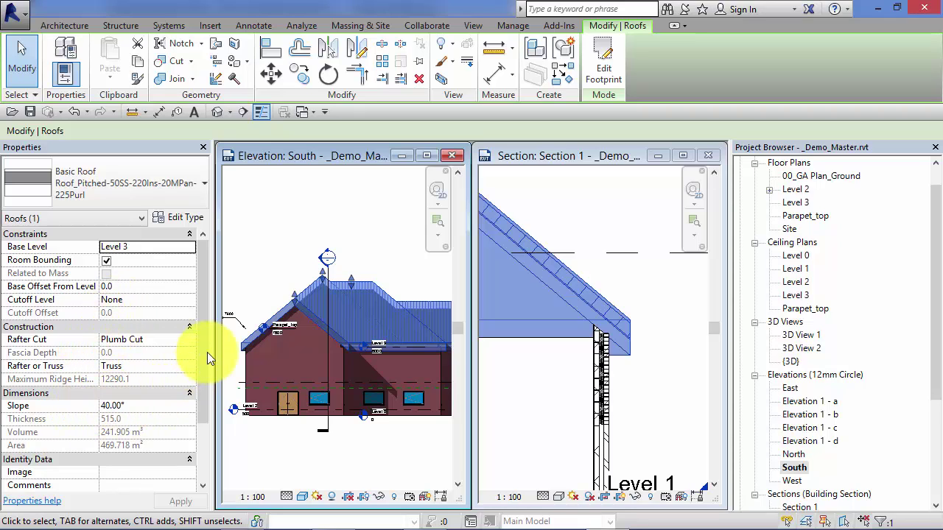
{"action": "left_click", "coordinate": [146, 407]}
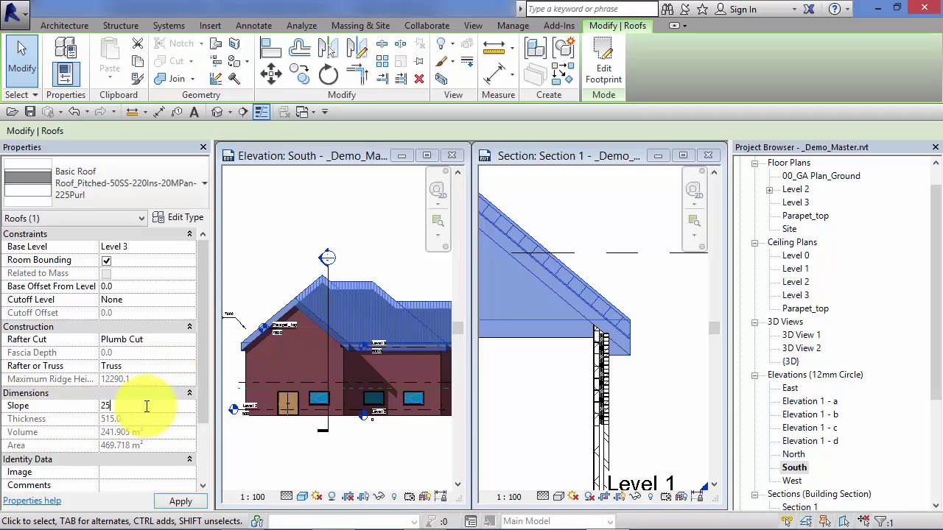
{"action": "key", "text": "Return"}
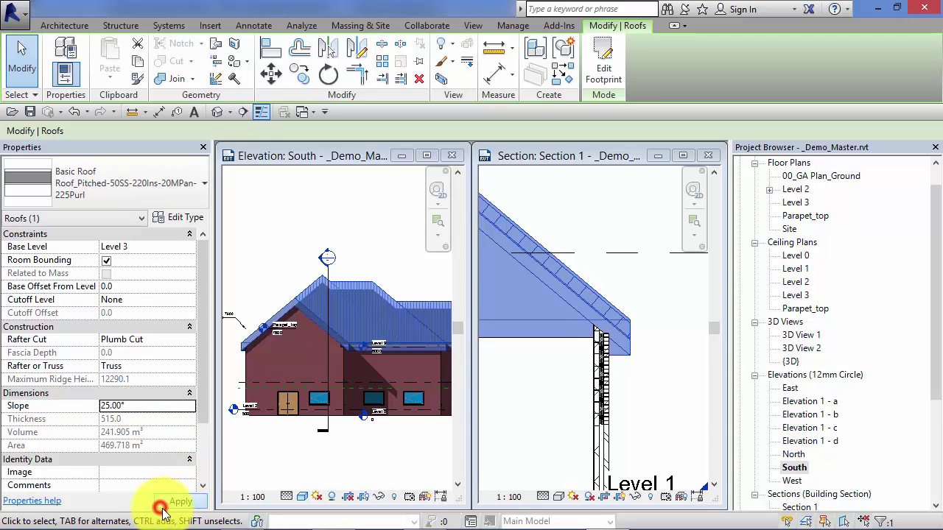
{"action": "left_click", "coordinate": [302, 249]}
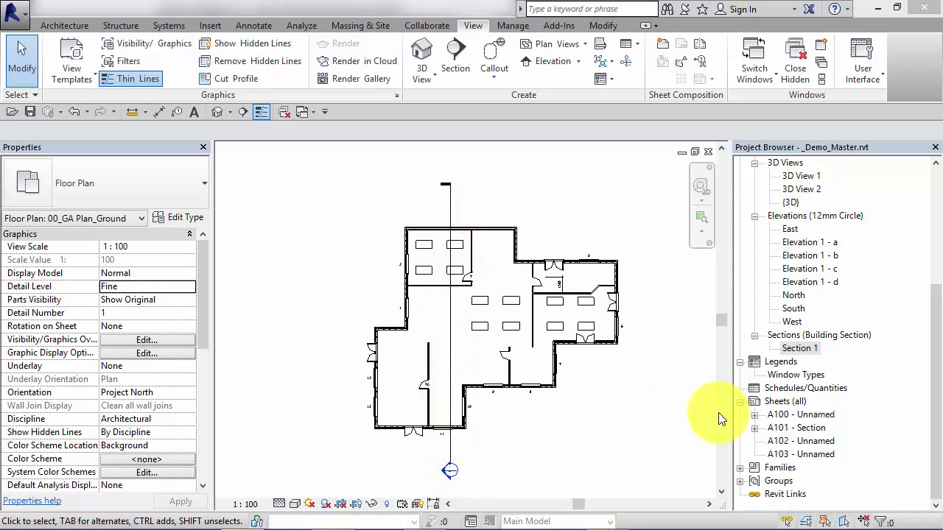
- Reopen the Section 1 view and examine how the blockwork, insulation and brickwork details meet the roof at the eaves
{"action": "double_click", "coordinate": [799, 348]}
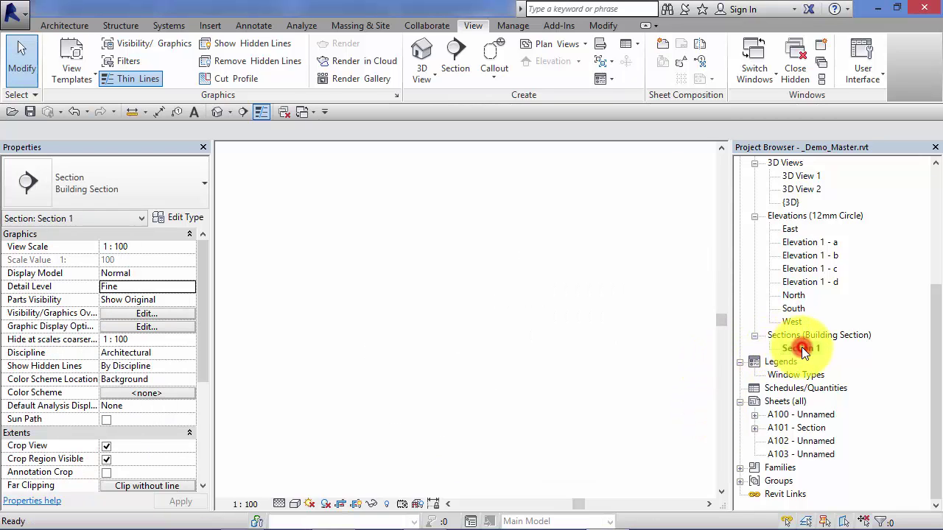
{"action": "scroll", "coordinate": [622, 382], "scroll_direction": "down", "scroll_amount": 5}
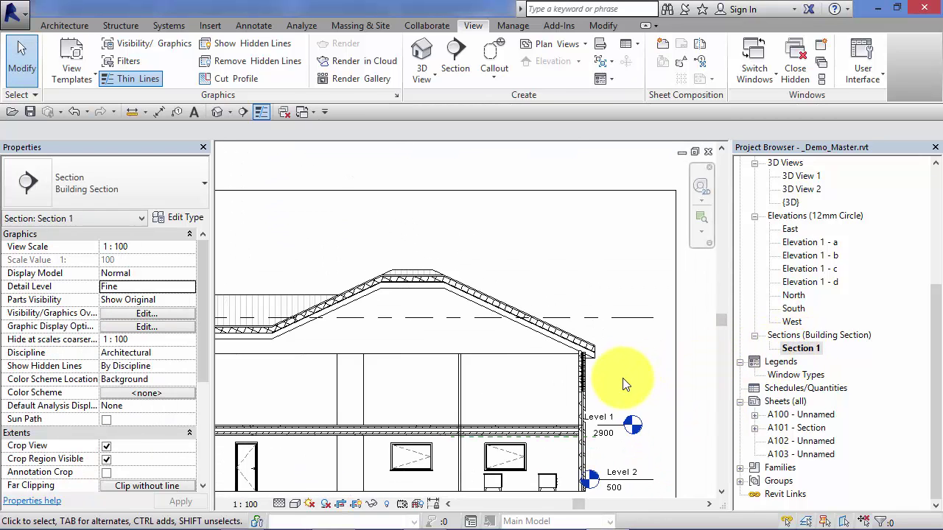
{"action": "scroll", "coordinate": [622, 382], "scroll_direction": "up", "scroll_amount": 6}
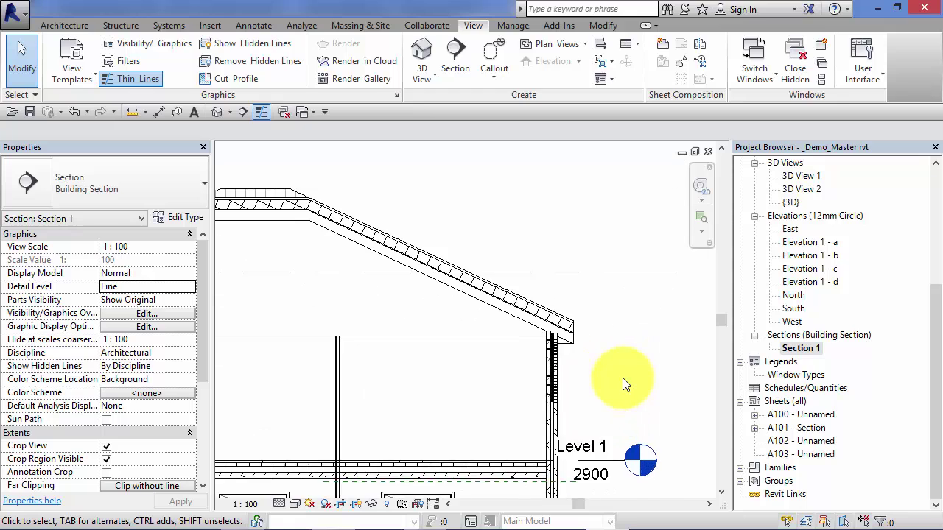
{"action": "scroll", "coordinate": [623, 379], "scroll_direction": "up", "scroll_amount": 2}
{"action": "middle_click_drag", "start_coordinate": [623, 378], "coordinate": [596, 324]}
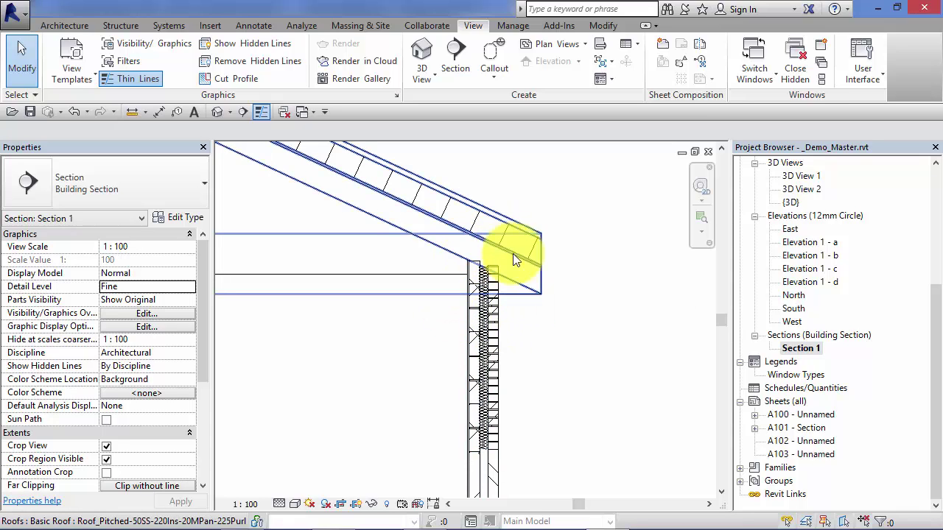
{"action": "middle_click_drag", "start_coordinate": [631, 339], "coordinate": [636, 373]}
{"action": "left_click_drag", "start_coordinate": [937, 312], "coordinate": [933, 190]}
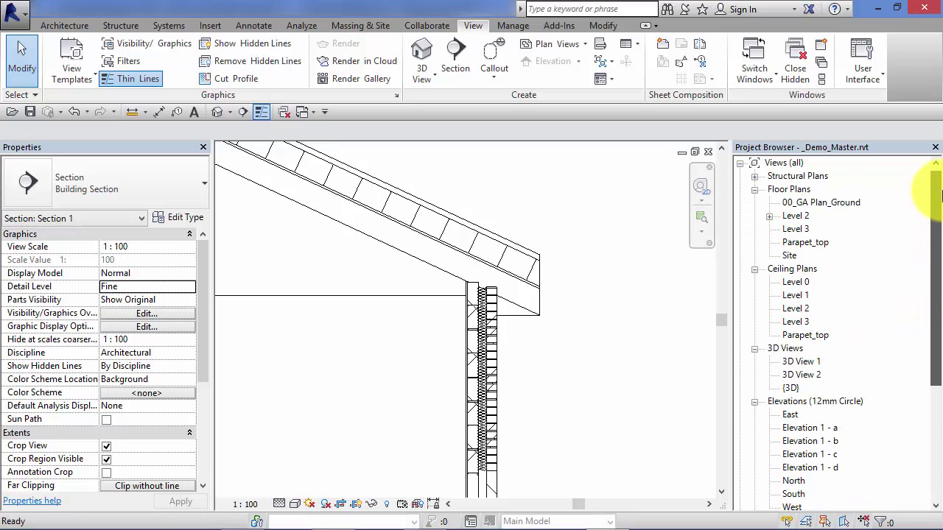
- Open the 00_GA Plan_Ground floor plan and draw a short vertical section across the upper external wall, just left of the existing section line
{"action": "double_click", "coordinate": [822, 202]}
{"action": "scroll", "coordinate": [438, 190], "scroll_direction": "up", "scroll_amount": 2}
{"action": "scroll", "coordinate": [463, 230], "scroll_direction": "up", "scroll_amount": 3}
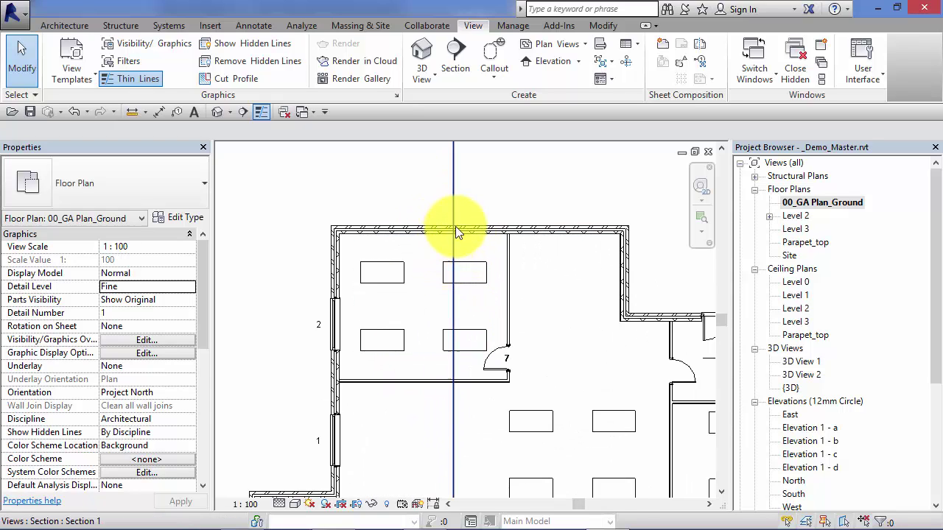
{"action": "scroll", "coordinate": [454, 231], "scroll_direction": "up", "scroll_amount": 1}
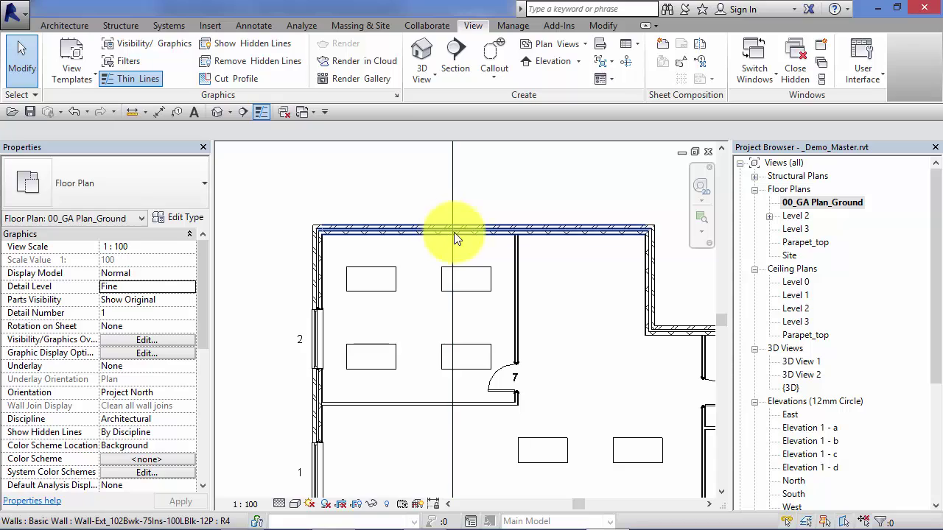
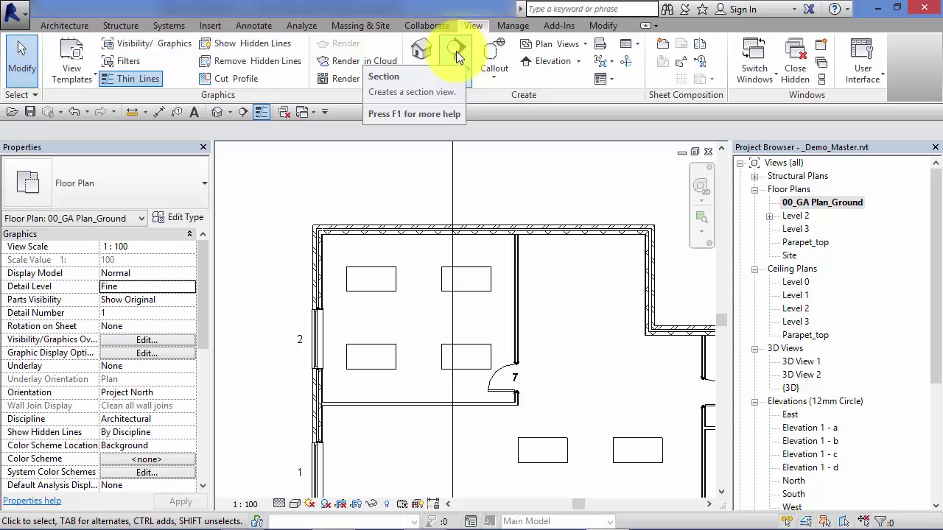
{"action": "left_click", "coordinate": [455, 51]}
{"action": "scroll", "coordinate": [431, 223], "scroll_direction": "up", "scroll_amount": 2}
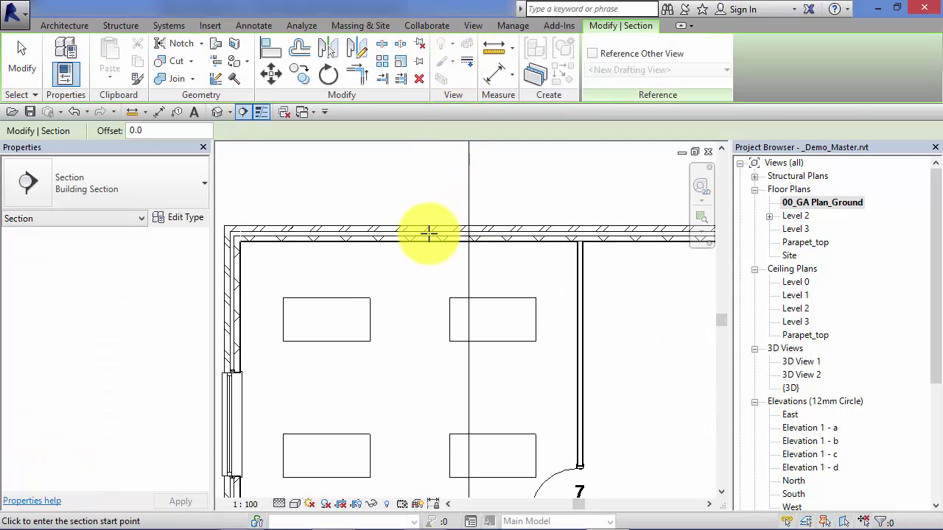
{"action": "scroll", "coordinate": [425, 330], "scroll_direction": "up", "scroll_amount": 2}
{"action": "scroll", "coordinate": [425, 330], "scroll_direction": "up", "scroll_amount": 1}
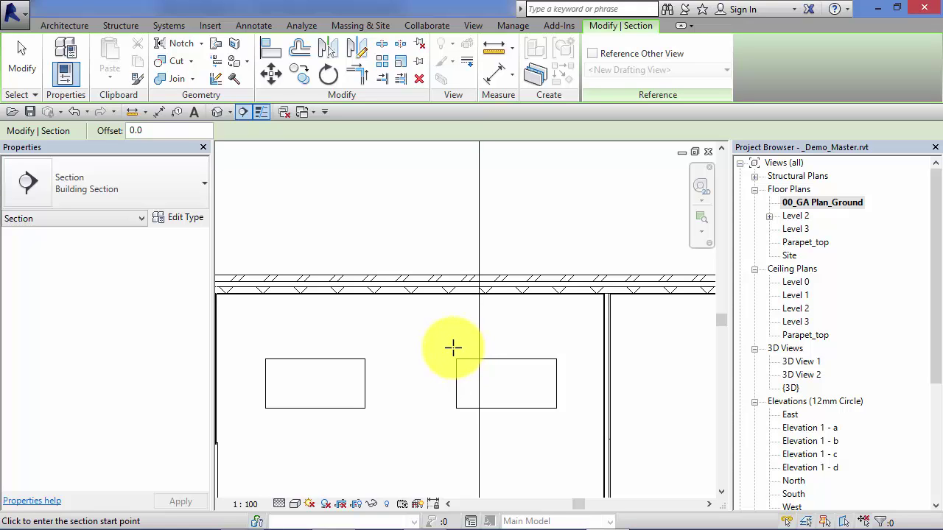
{"action": "left_click", "coordinate": [453, 348]}
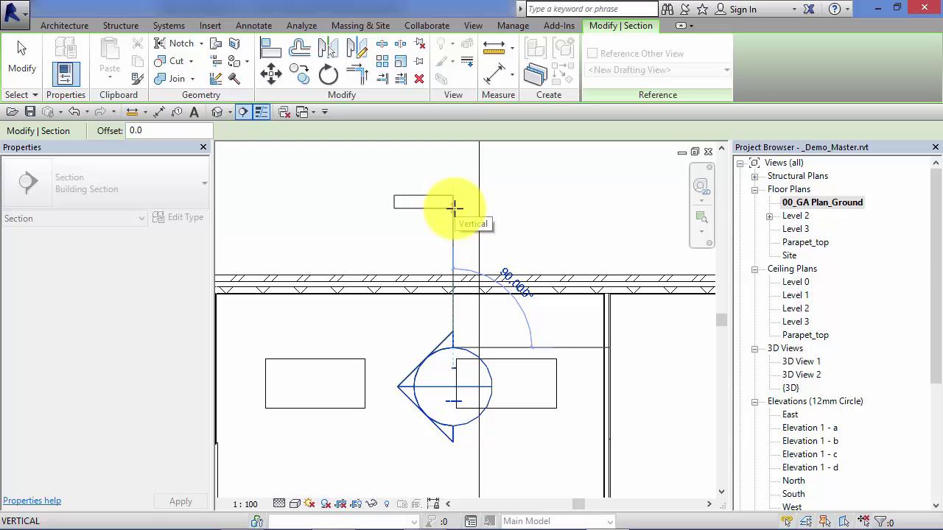
{"action": "left_click", "coordinate": [454, 206]}
{"action": "key", "text": "Escape"}
{"action": "scroll", "coordinate": [472, 261], "scroll_direction": "down", "scroll_amount": 4}
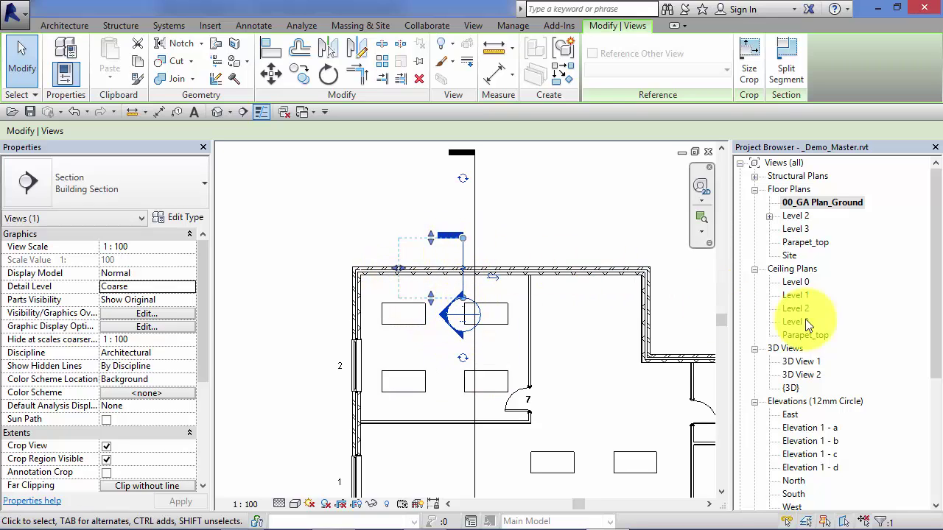
- Open the new Section 2 view and set its detail level to Fine
{"action": "left_click_drag", "start_coordinate": [939, 334], "coordinate": [938, 423]}
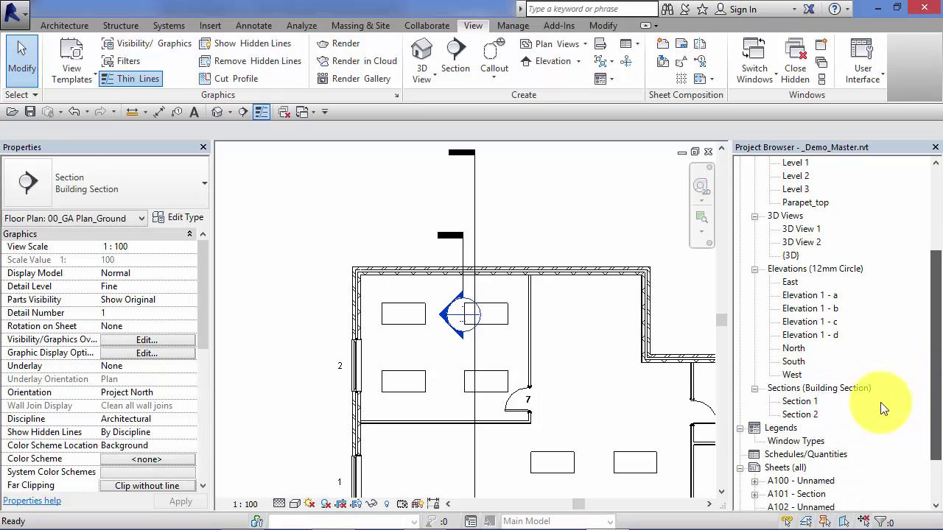
{"action": "scroll", "coordinate": [435, 287], "scroll_direction": "up", "scroll_amount": 2}
{"action": "left_click_drag", "start_coordinate": [520, 243], "coordinate": [433, 287]}
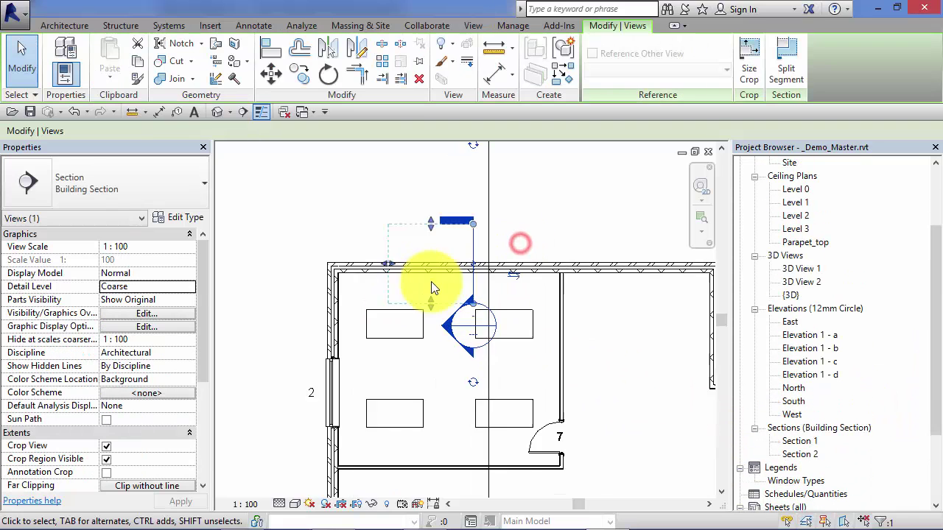
{"action": "scroll", "coordinate": [433, 288], "scroll_direction": "up", "scroll_amount": 2}
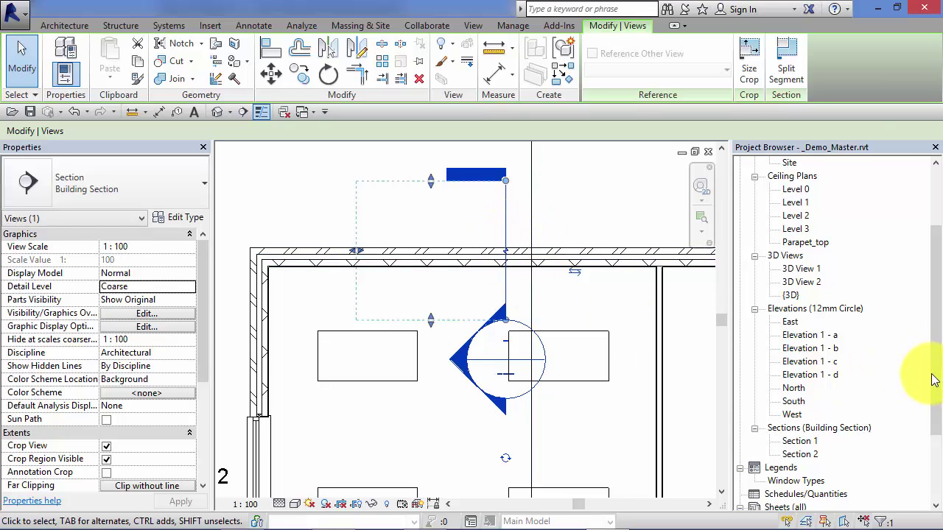
{"action": "key", "text": "Escape"}
{"action": "scroll", "coordinate": [917, 394], "scroll_direction": "down", "scroll_amount": 1}
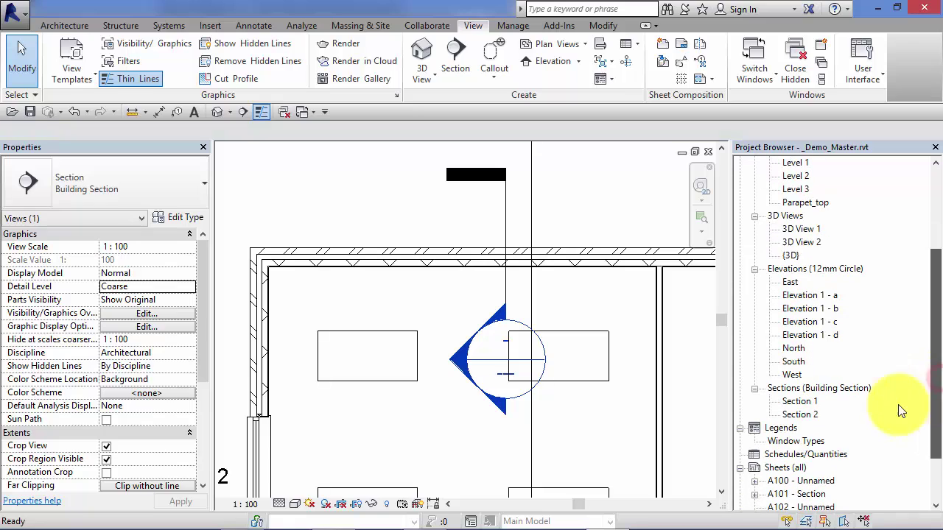
{"action": "double_click", "coordinate": [801, 414]}
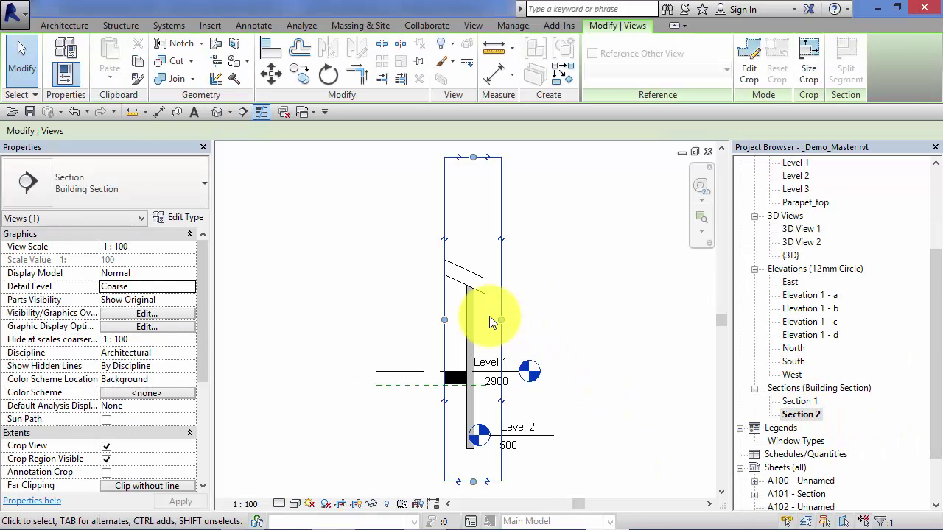
{"action": "scroll", "coordinate": [521, 331], "scroll_direction": "up", "scroll_amount": 2}
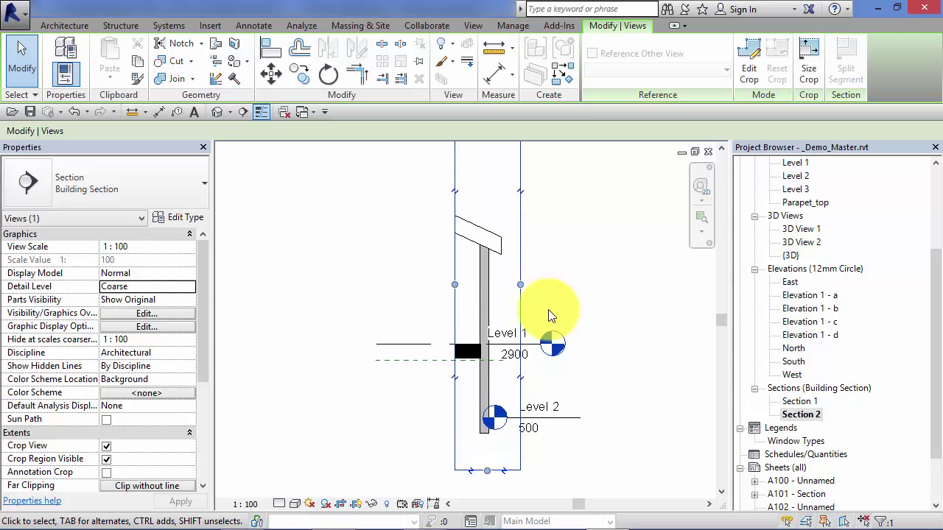
{"action": "scroll", "coordinate": [548, 315], "scroll_direction": "up", "scroll_amount": 2}
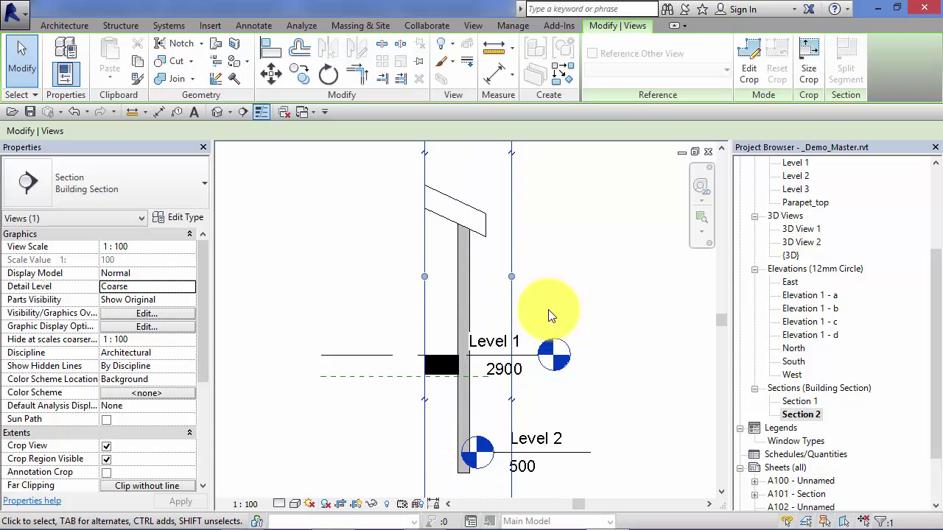
{"action": "left_click", "coordinate": [279, 506]}
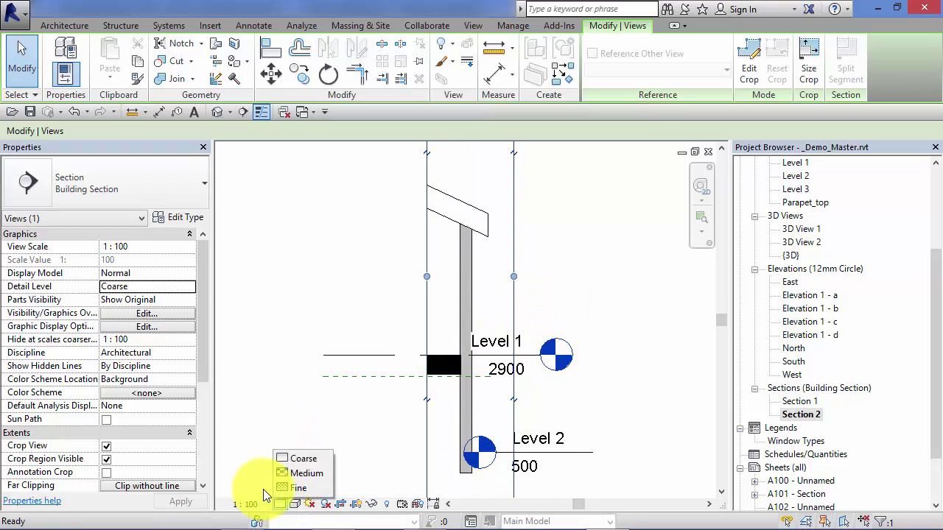
{"action": "left_click", "coordinate": [302, 489]}
- Examine the wall and roof junction in Section 2 and compare it with the brickwork, insulation and blockwork details in Section 1
{"action": "scroll", "coordinate": [388, 223], "scroll_direction": "up", "scroll_amount": 4}
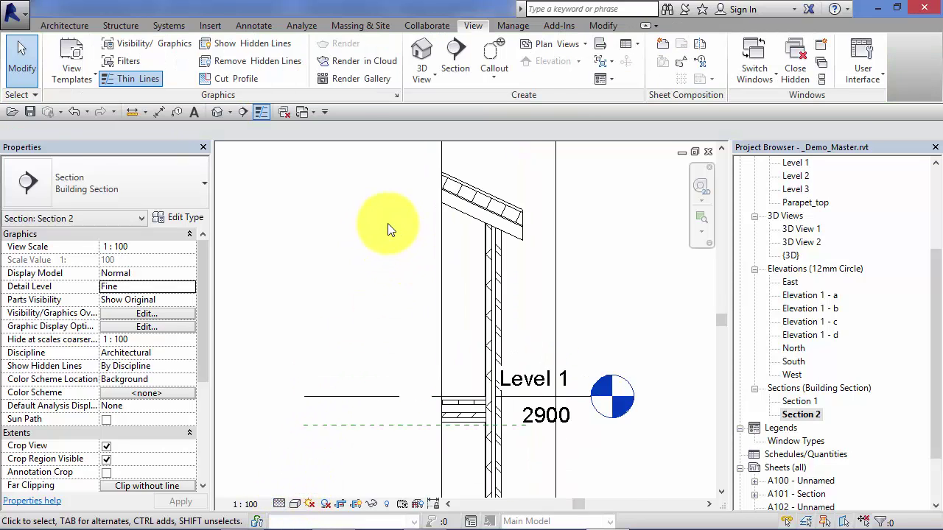
{"action": "scroll", "coordinate": [420, 252], "scroll_direction": "up", "scroll_amount": 1}
{"action": "middle_click_drag", "start_coordinate": [529, 325], "coordinate": [453, 374]}
{"action": "scroll", "coordinate": [472, 344], "scroll_direction": "up", "scroll_amount": 1}
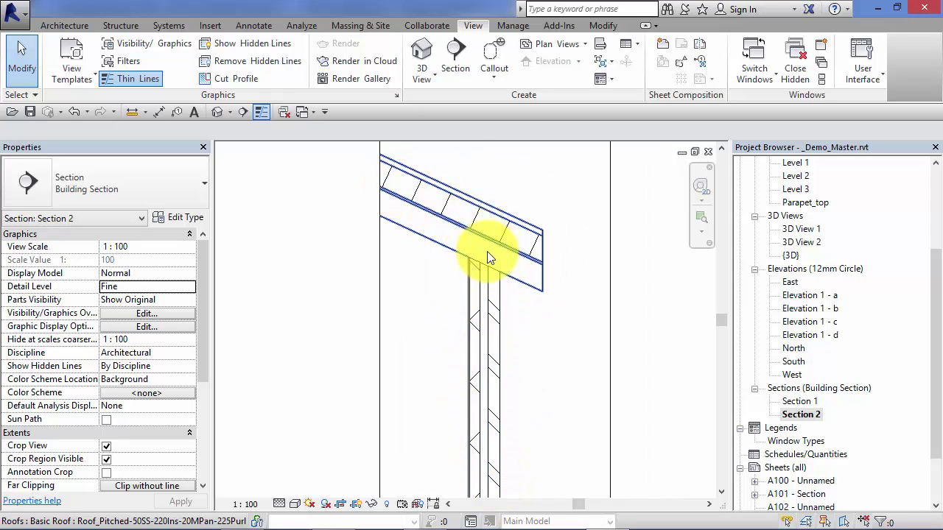
{"action": "scroll", "coordinate": [541, 371], "scroll_direction": "down", "scroll_amount": 1}
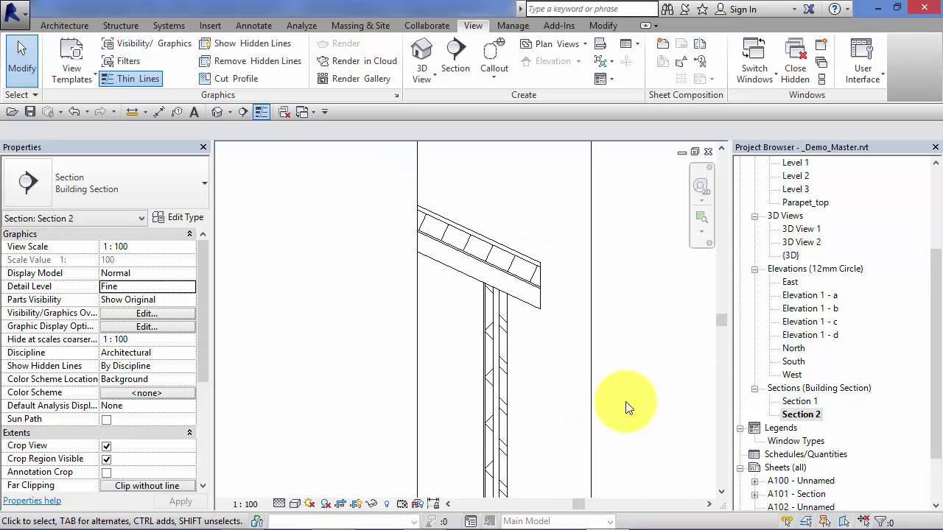
{"action": "middle_click_drag", "start_coordinate": [627, 408], "coordinate": [599, 372]}
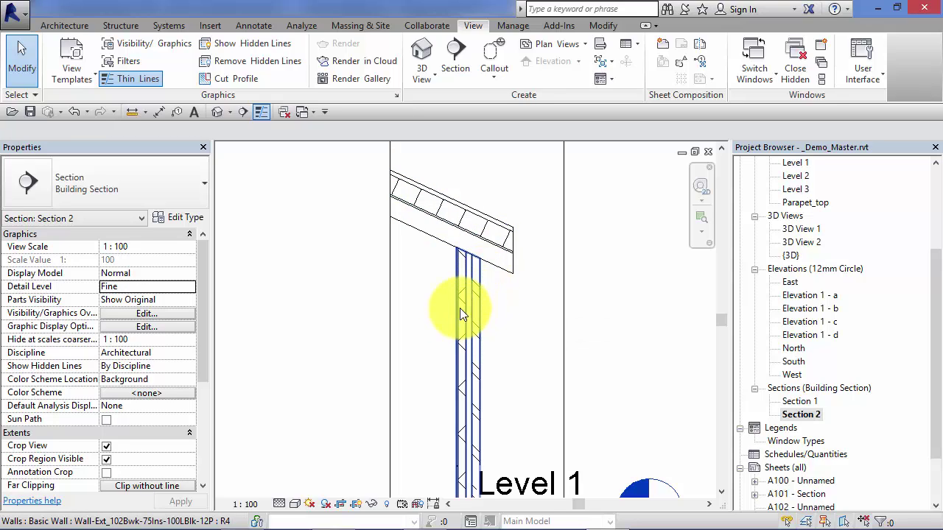
{"action": "double_click", "coordinate": [804, 399]}
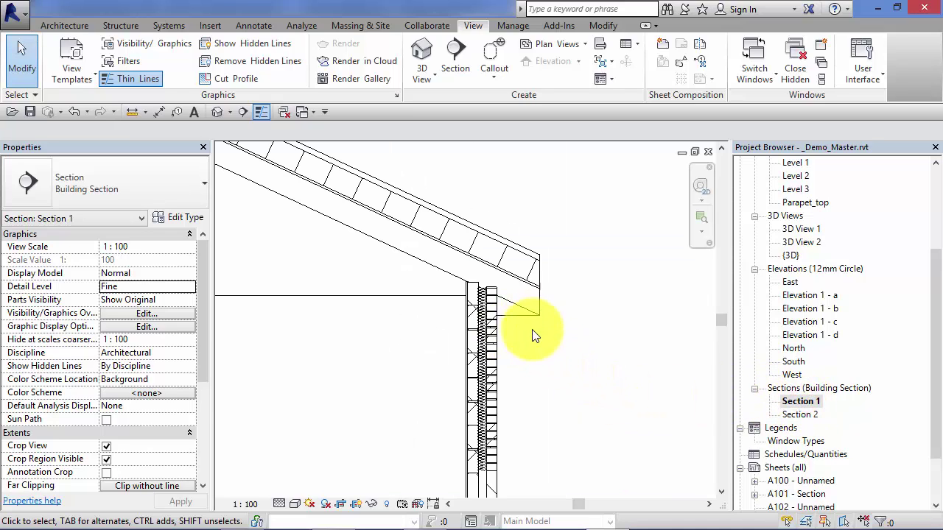
{"action": "scroll", "coordinate": [532, 333], "scroll_direction": "up", "scroll_amount": 2}
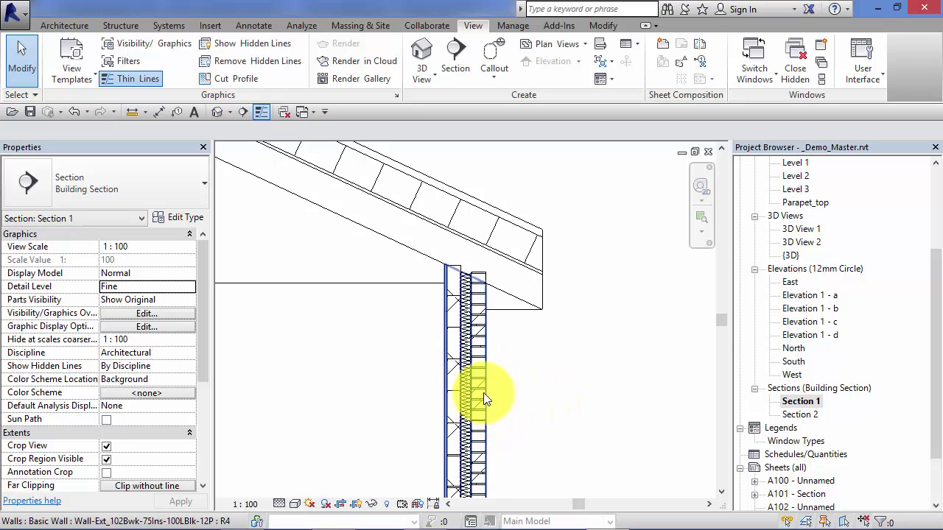
{"action": "double_click", "coordinate": [803, 415]}
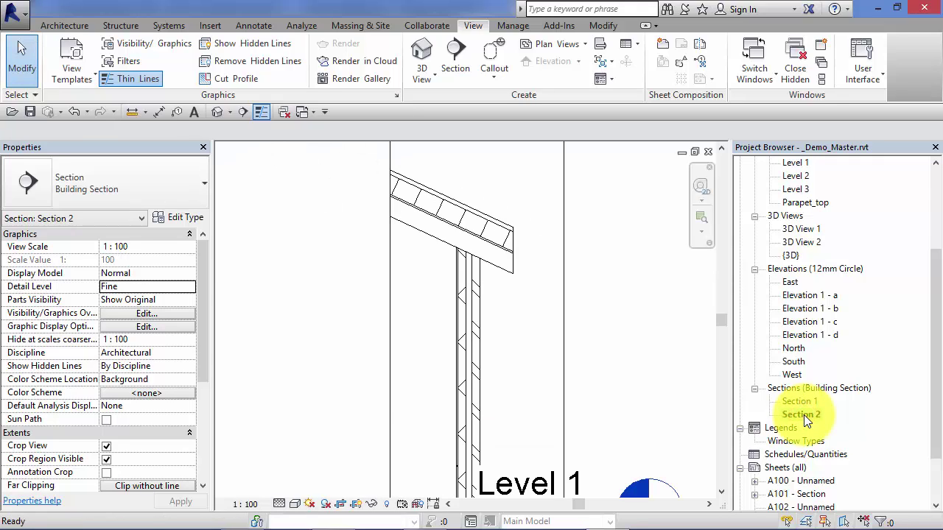
{"action": "double_click", "coordinate": [800, 402]}
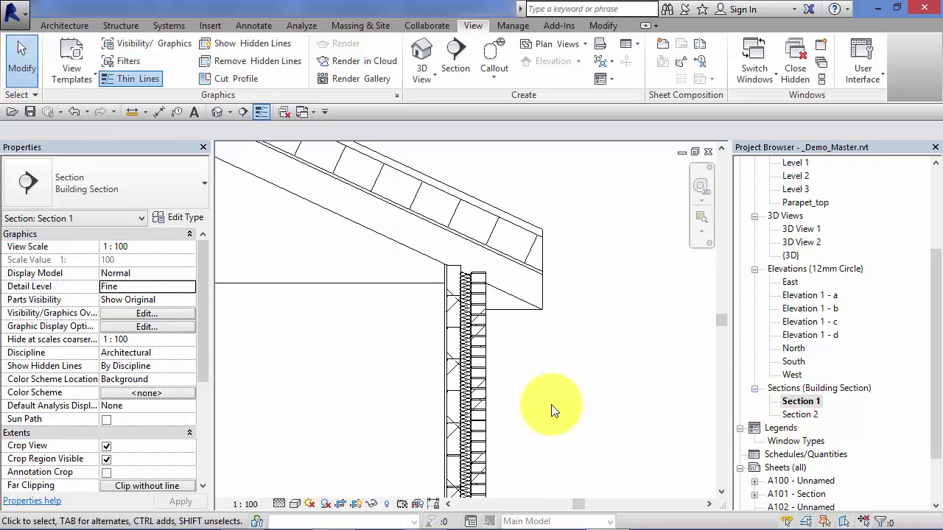
{"action": "mouse_move", "coordinate": [571, 417]}
{"action": "middle_mouse_down"}
{"action": "mouse_move", "coordinate": [581, 408]}
{"action": "mouse_move", "coordinate": [568, 381]}
{"action": "middle_mouse_up"}
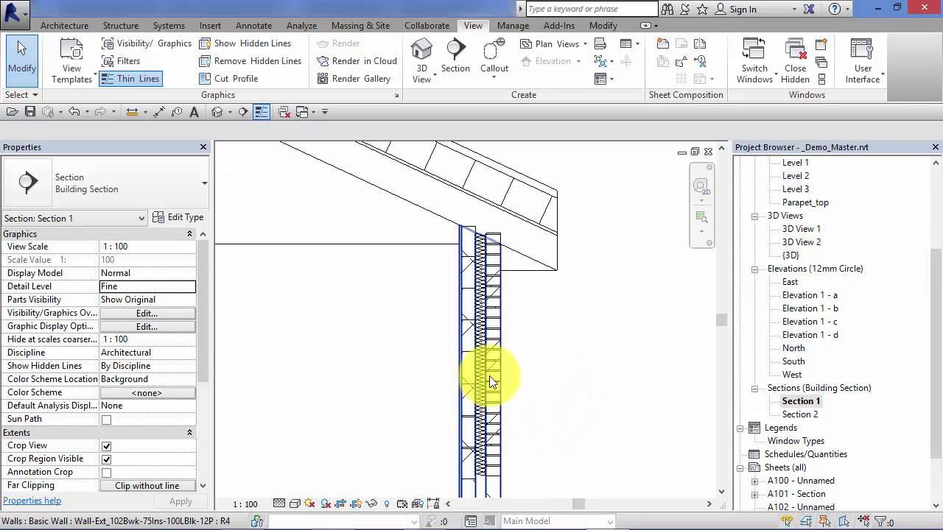
{"action": "middle_click_drag", "start_coordinate": [544, 343], "coordinate": [563, 360]}
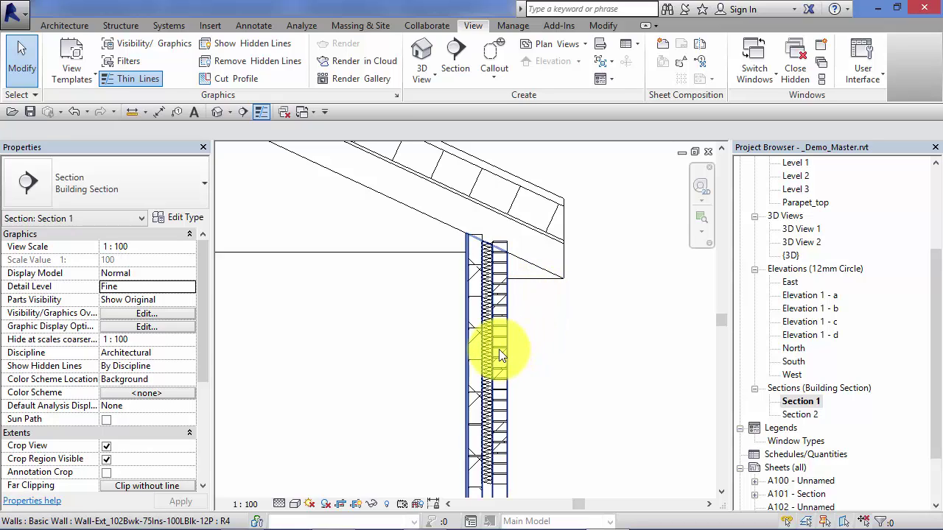
- Compare the wall layers directly beneath the sloping roof in Section 2 with the detailed eaves in Section 1
{"action": "double_click", "coordinate": [803, 414]}
{"action": "scroll", "coordinate": [435, 309], "scroll_direction": "up", "scroll_amount": 2}
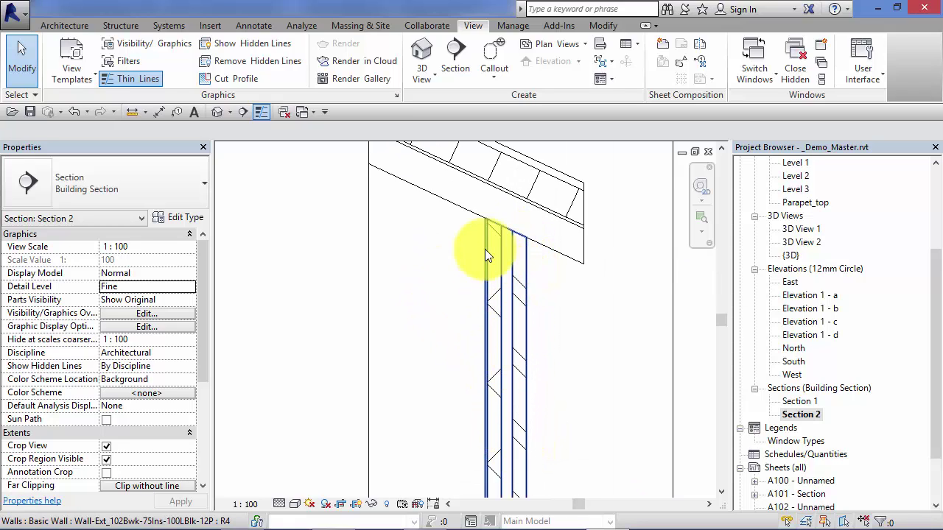
{"action": "double_click", "coordinate": [793, 404]}
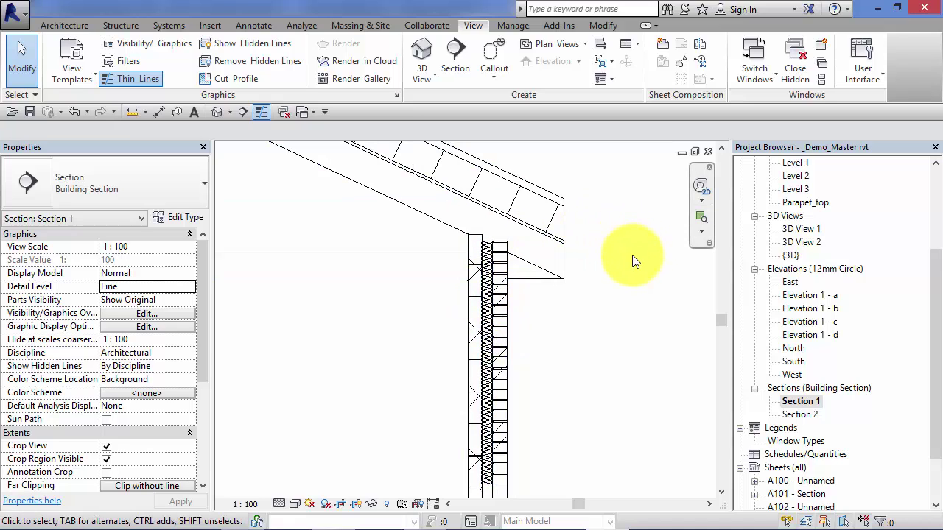
{"action": "double_click", "coordinate": [800, 415]}
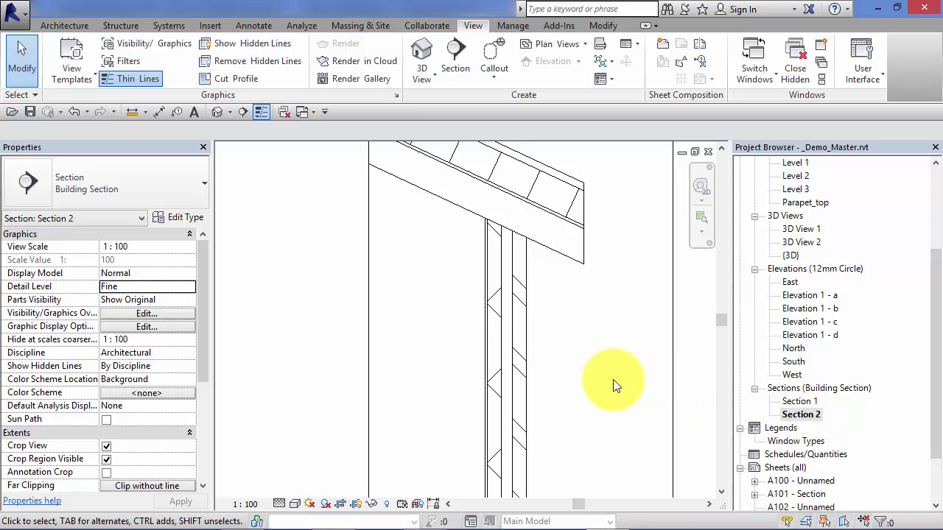
{"action": "middle_click_drag", "start_coordinate": [616, 386], "coordinate": [594, 421]}
{"action": "double_click", "coordinate": [797, 402]}
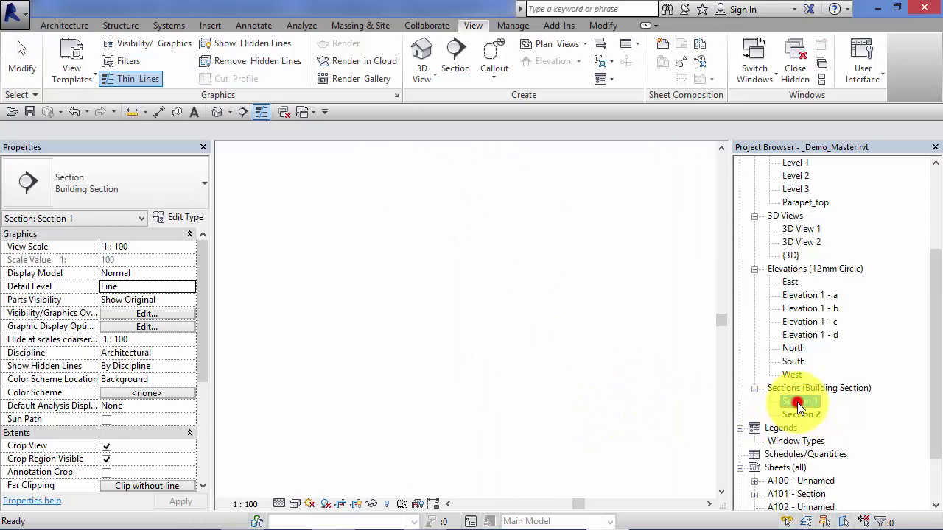
{"action": "scroll", "coordinate": [556, 354], "scroll_direction": "down", "scroll_amount": 2}
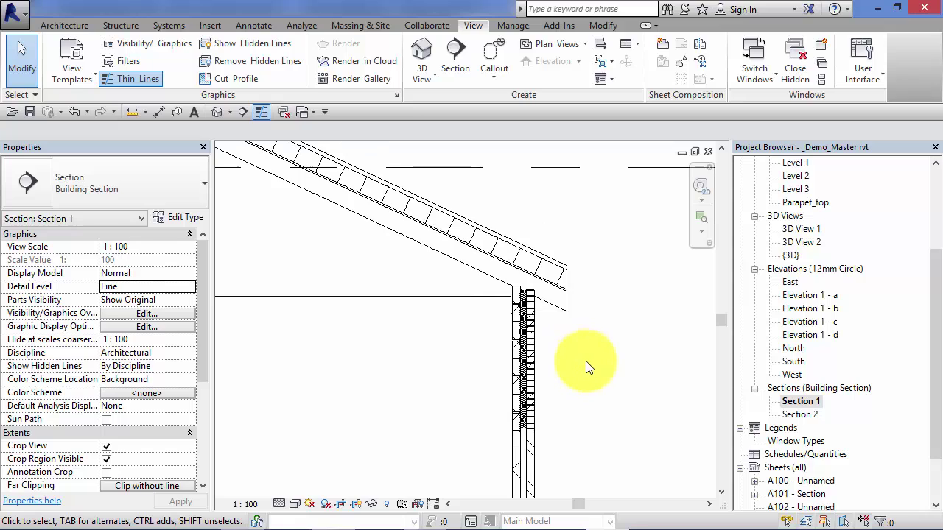
{"action": "middle_click_drag", "start_coordinate": [599, 383], "coordinate": [580, 400]}
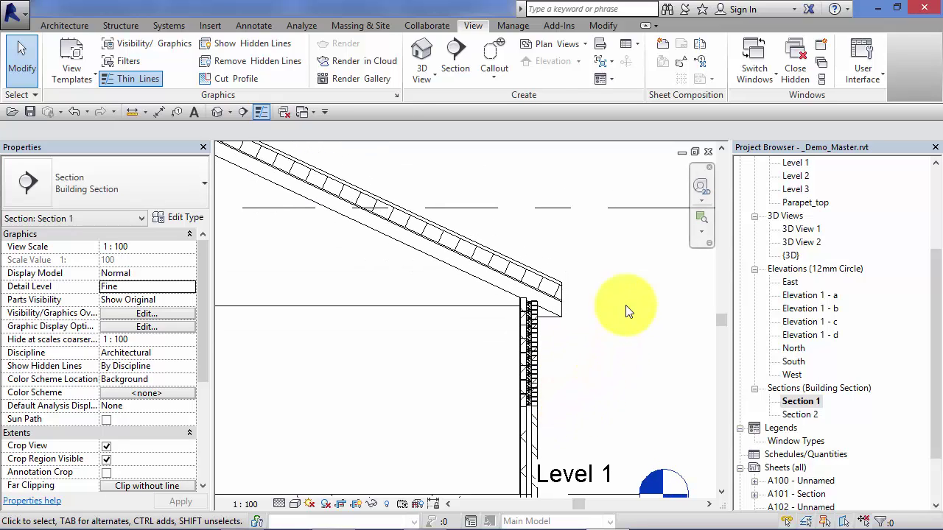
- Select the pitched roof in Section 1 and examine the same roof in Section 2
{"action": "left_click", "coordinate": [537, 273]}
{"action": "double_click", "coordinate": [802, 414]}
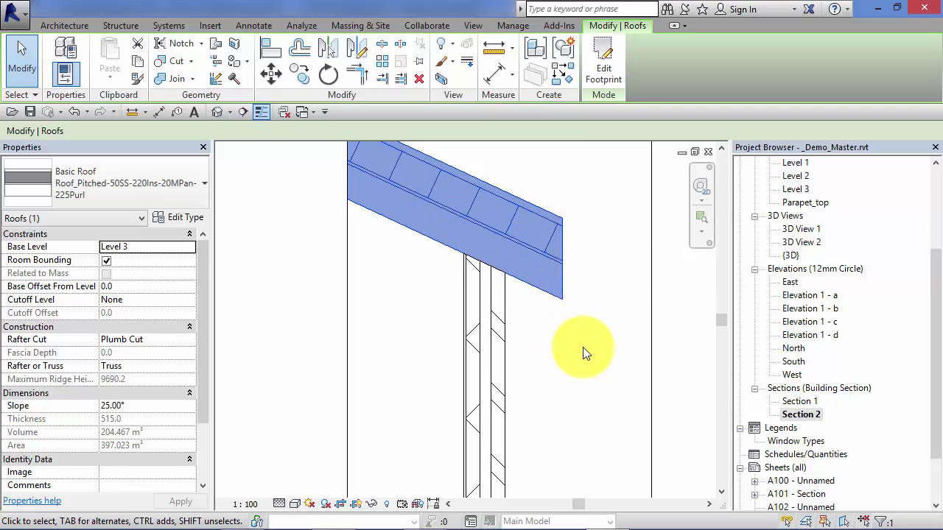
{"action": "middle_click_drag", "start_coordinate": [579, 352], "coordinate": [575, 390]}
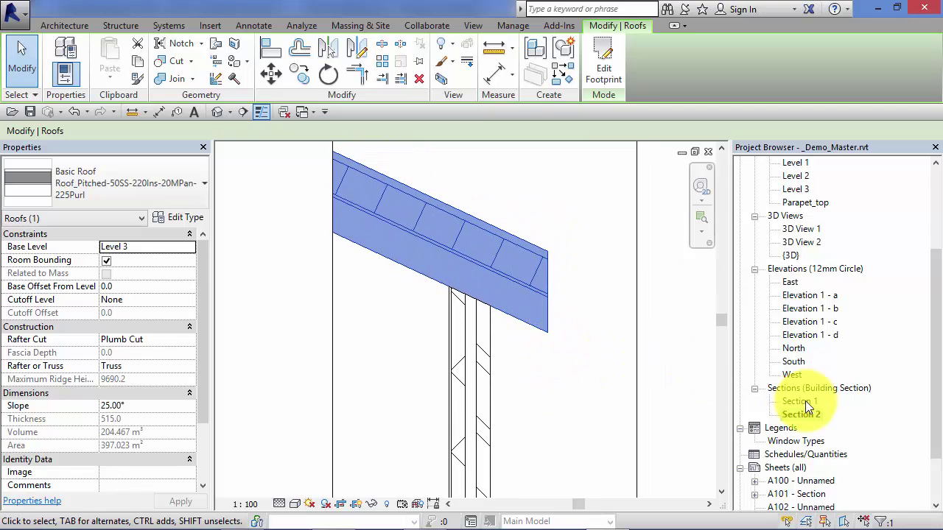
{"action": "double_click", "coordinate": [481, 410]}
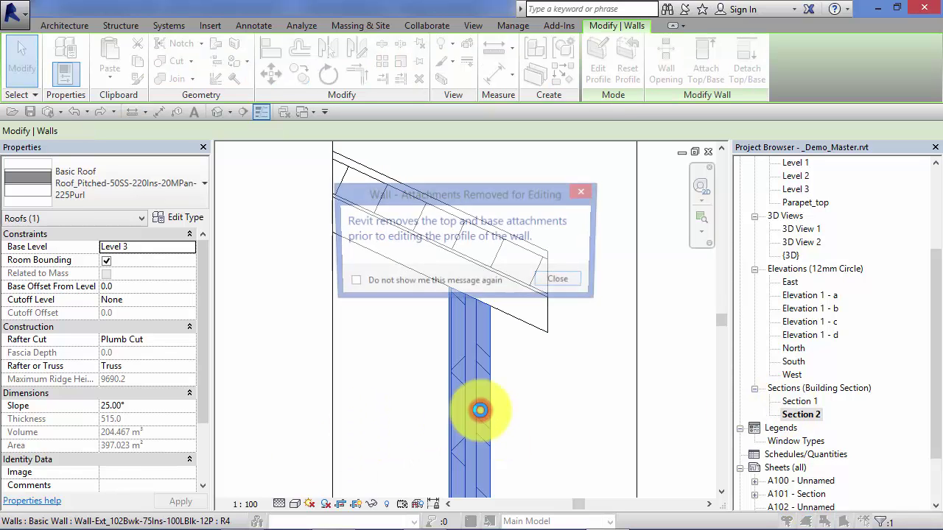
{"action": "left_click", "coordinate": [560, 282]}
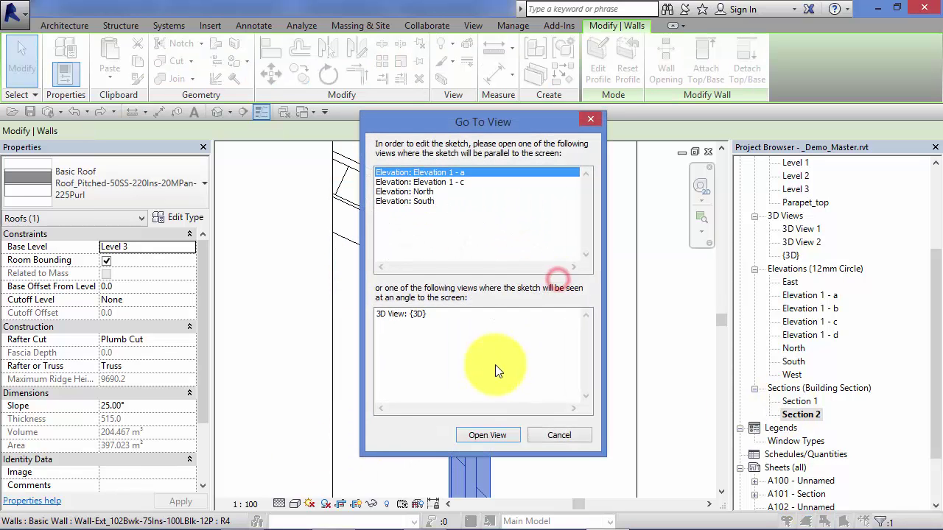
{"action": "left_click", "coordinate": [558, 435]}
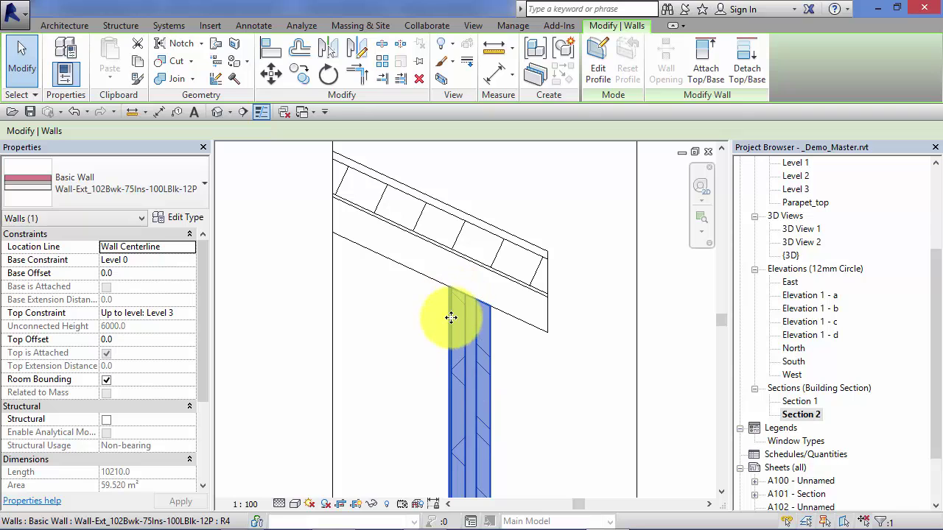
- Return to Section 1, clear the wall selection, examine the detailed upper wall and eaves, and reopen Section 2
{"action": "double_click", "coordinate": [802, 404]}
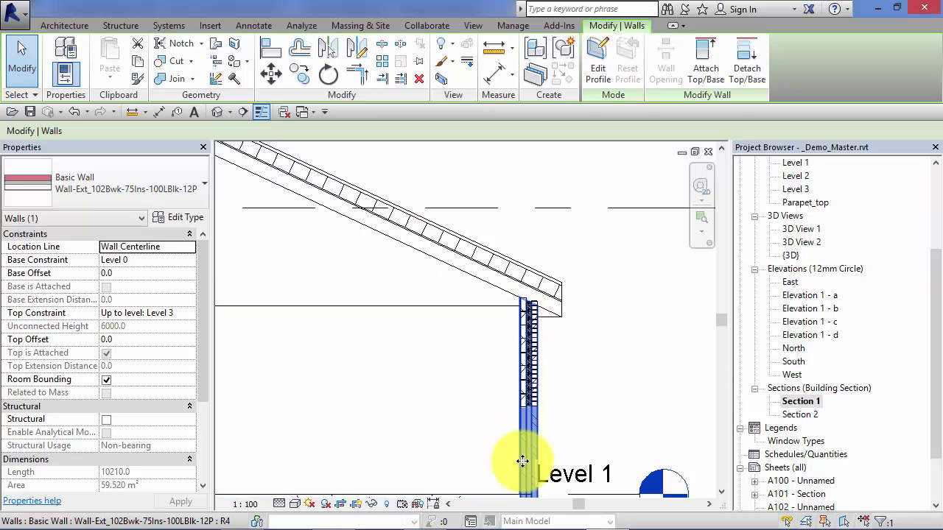
{"action": "left_click", "coordinate": [619, 365]}
{"action": "scroll", "coordinate": [613, 373], "scroll_direction": "up", "scroll_amount": 2}
{"action": "middle_click_drag", "start_coordinate": [526, 368], "coordinate": [577, 400]}
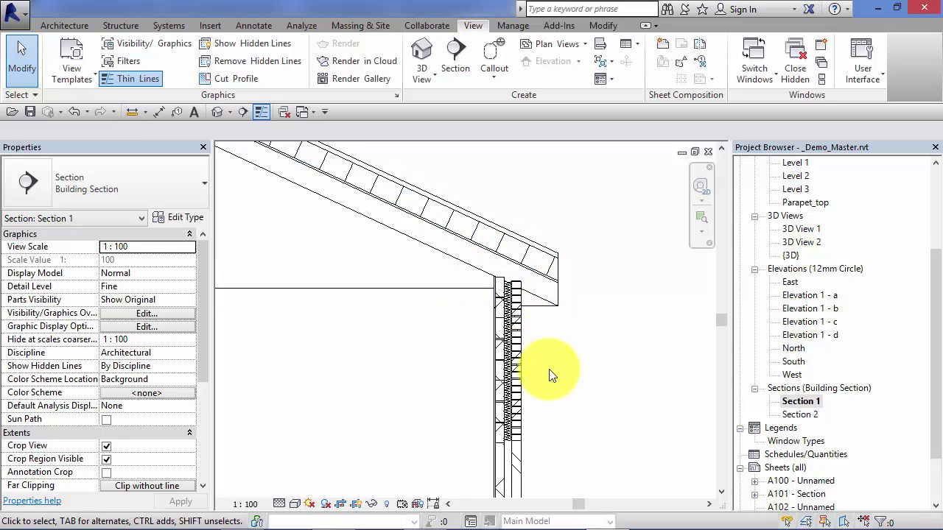
{"action": "double_click", "coordinate": [801, 415]}
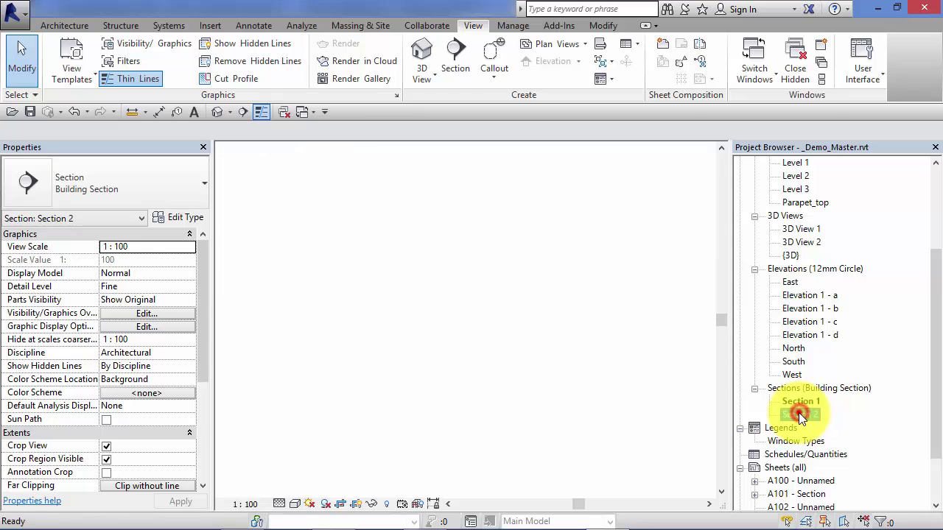